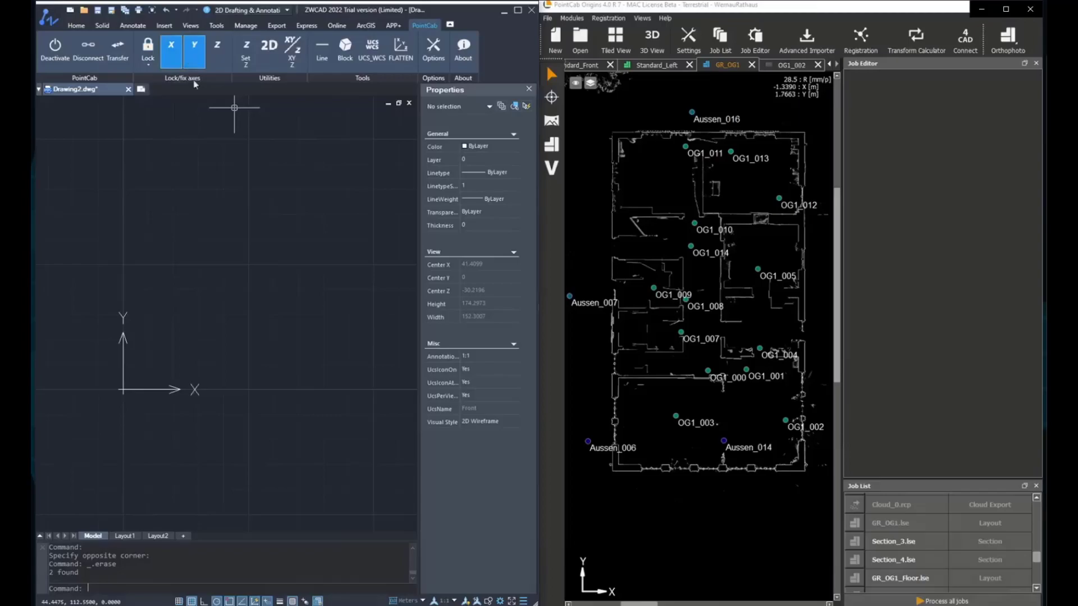
Draw a line chain with X and Y locked through the window arch top, sill and floor picked in panorama OG1_002
click(322, 49)
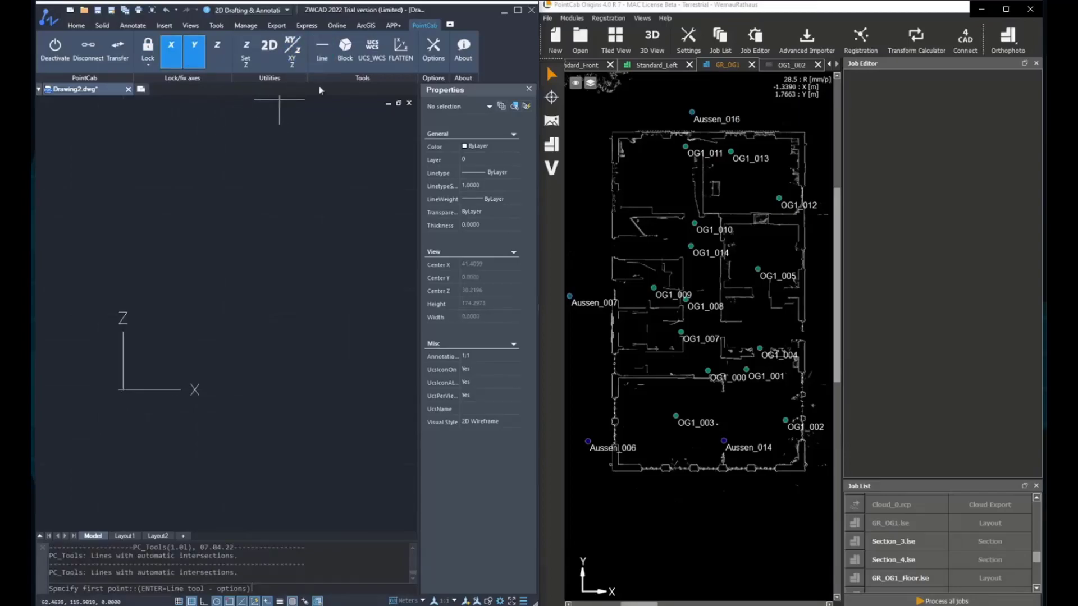
click(544, 127)
click(785, 421)
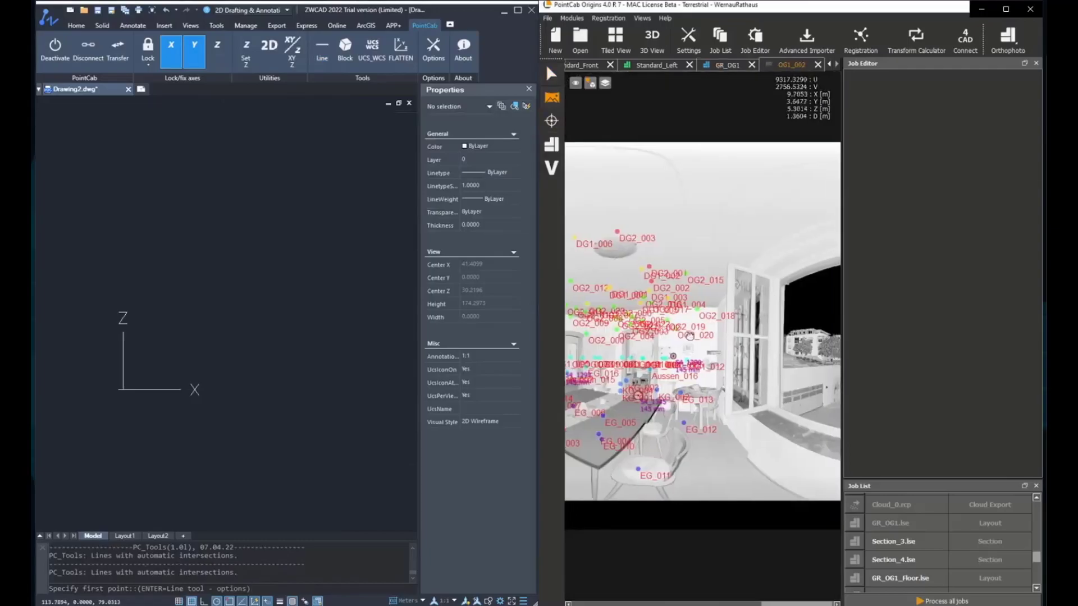
click(551, 120)
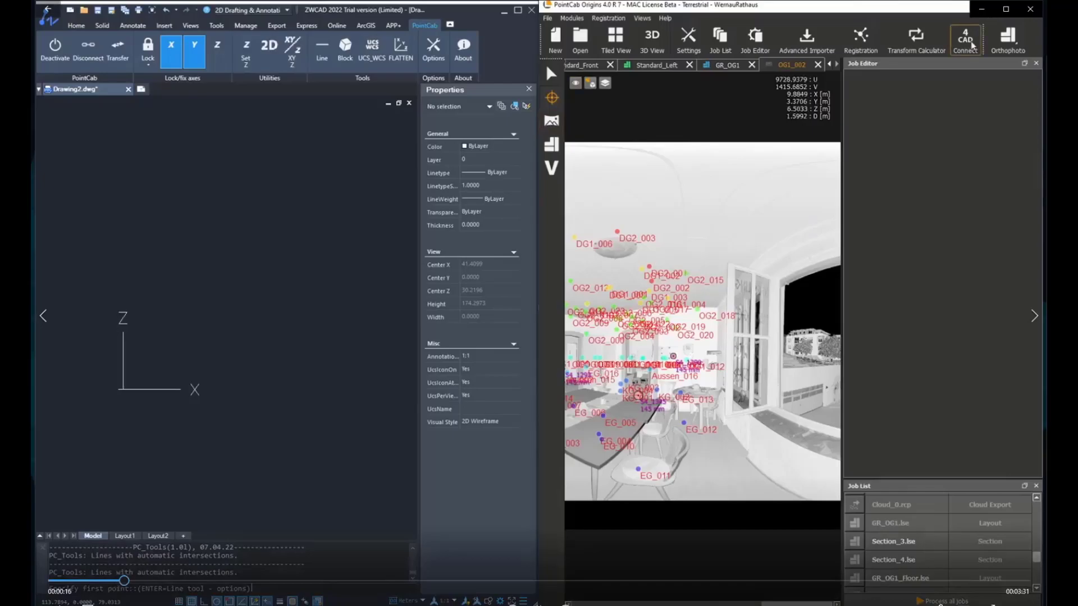
click(790, 257)
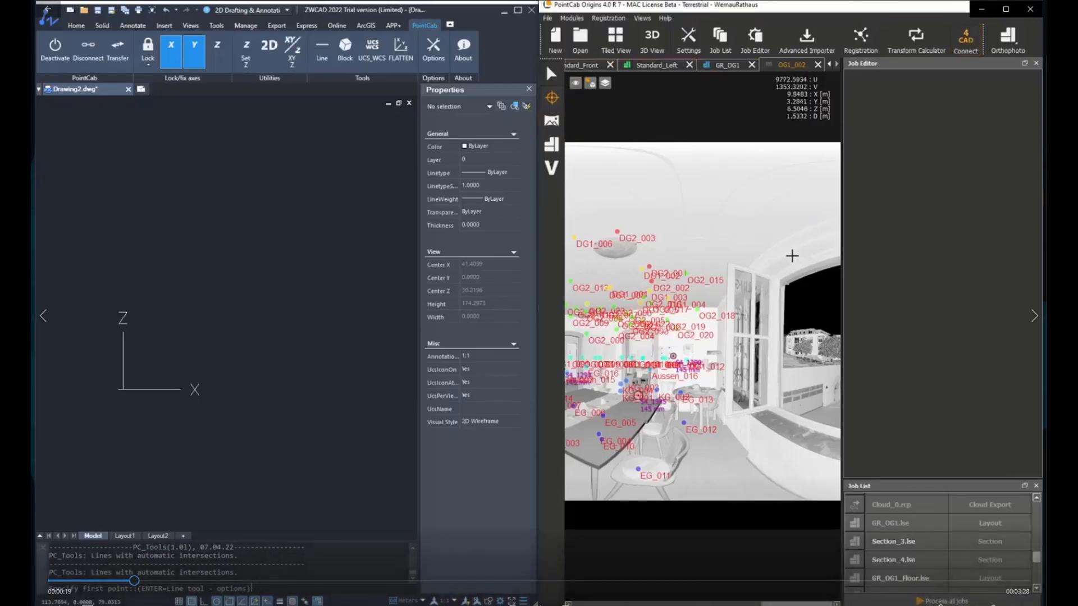
click(776, 421)
click(739, 478)
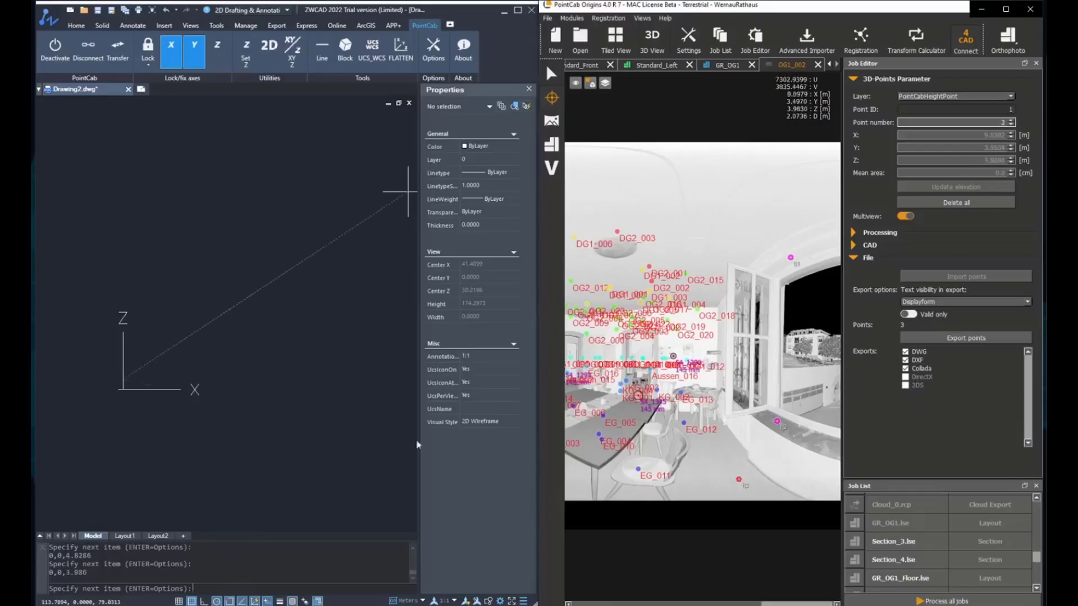
End the line chain, fit it in the view and check the upper segment's length in its properties
key(Escape)
middle_click(272, 319)
middle_click(272, 318)
scroll(272, 319, down, 2)
click(272, 264)
click(226, 216)
click(487, 421)
click(344, 427)
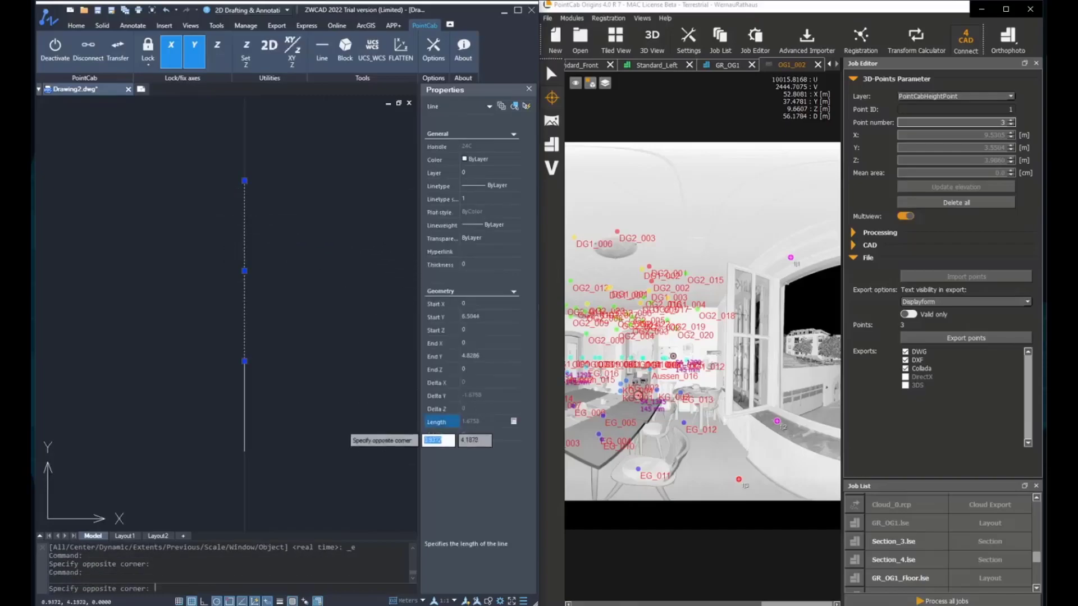
Select the lower line segment, check its length in its properties and deselect it
key(Escape)
key(Escape)
click(337, 428)
click(201, 447)
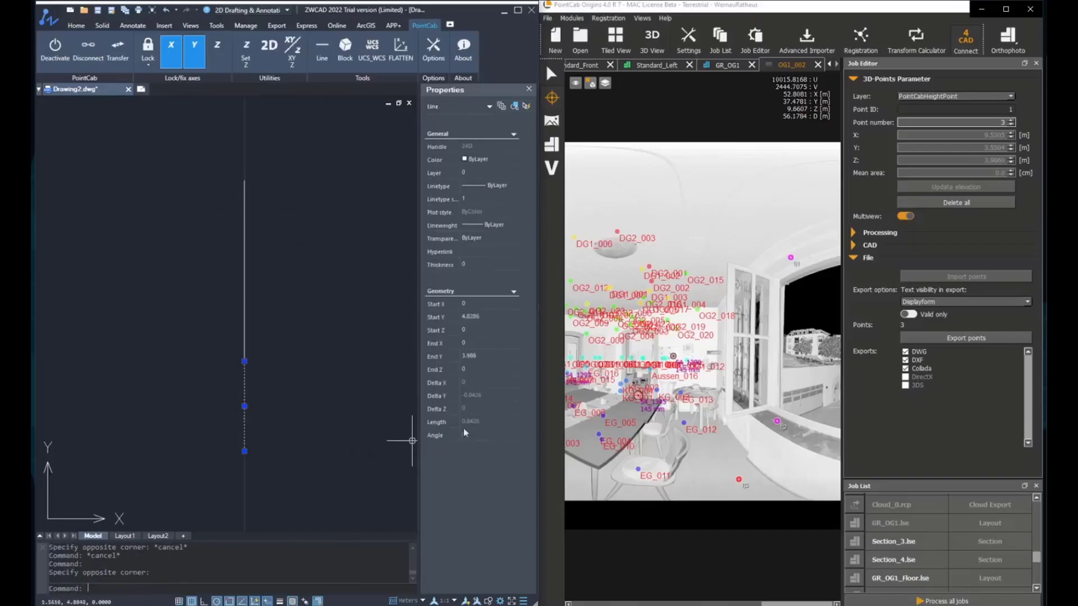
key(Escape)
key(Escape)
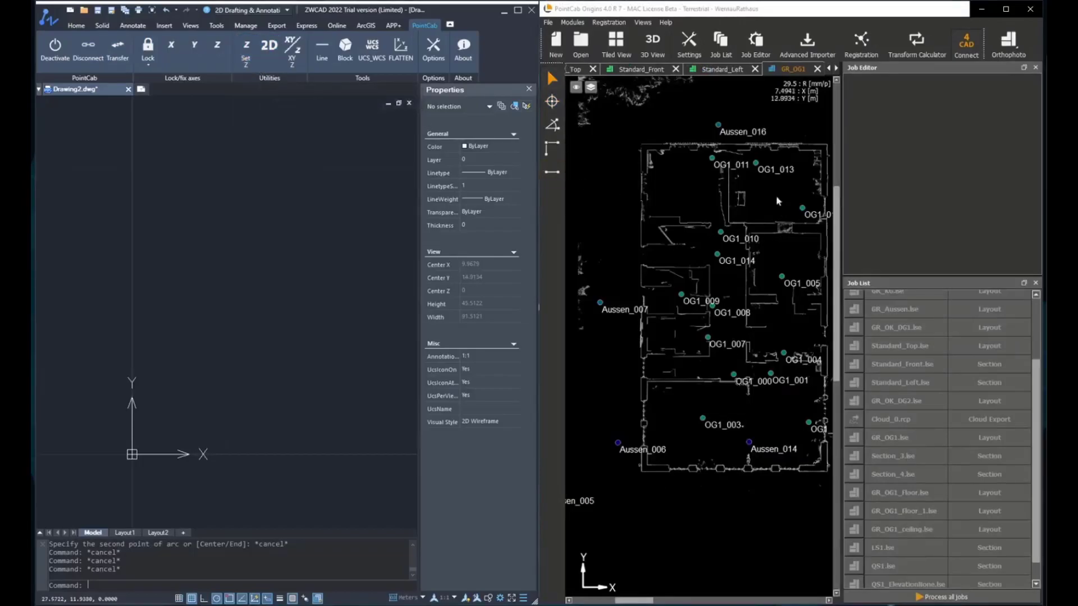
Look up the center height of layout GR_OG1 and set the fixed Z coordinate to 5.6
click(894, 440)
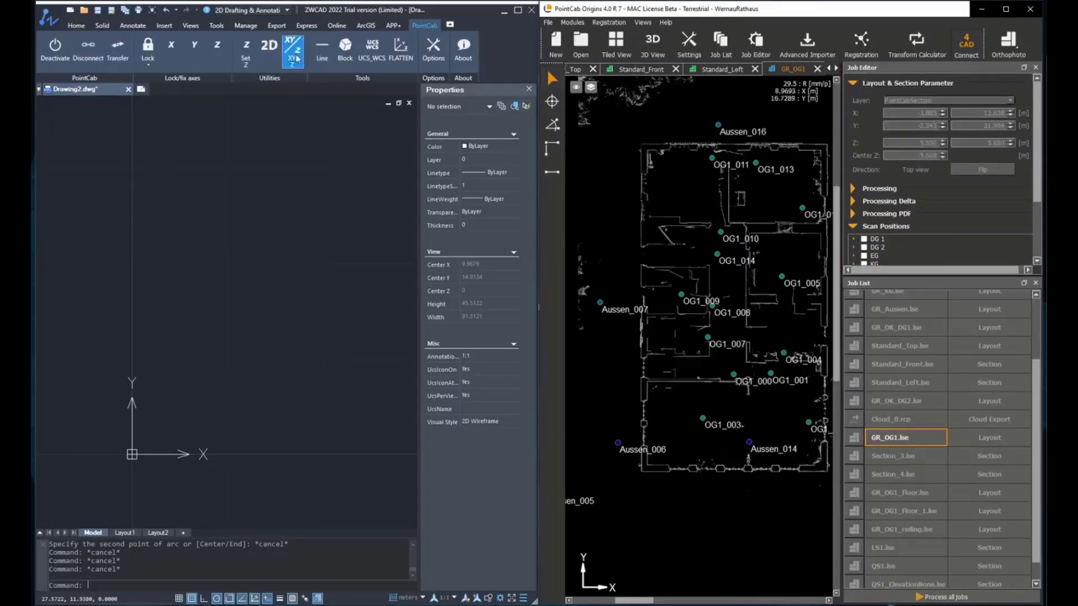
click(241, 190)
click(245, 50)
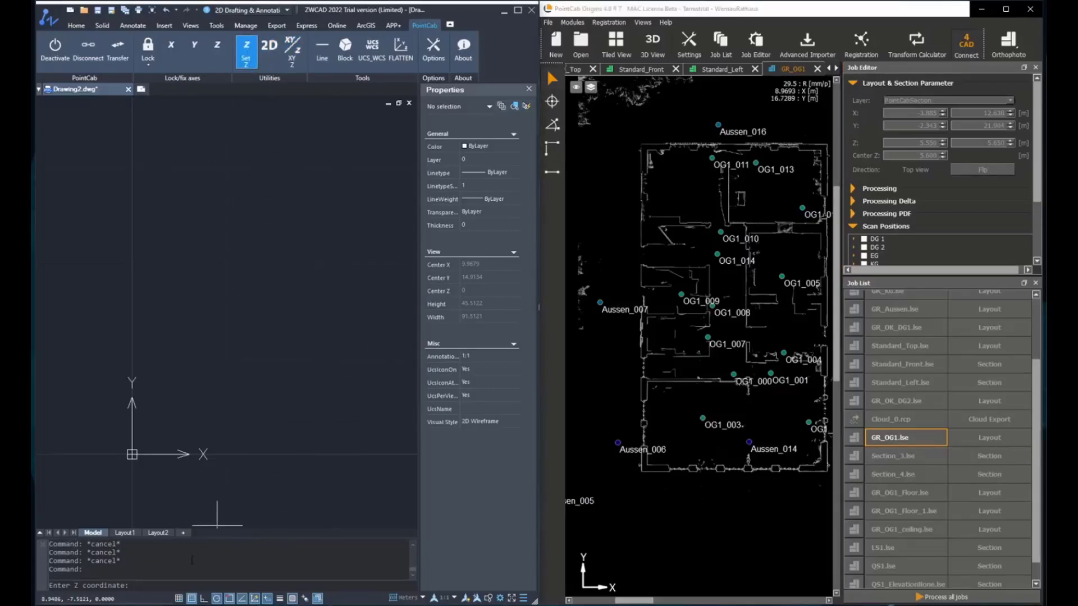
text(5.6)
key(Return)
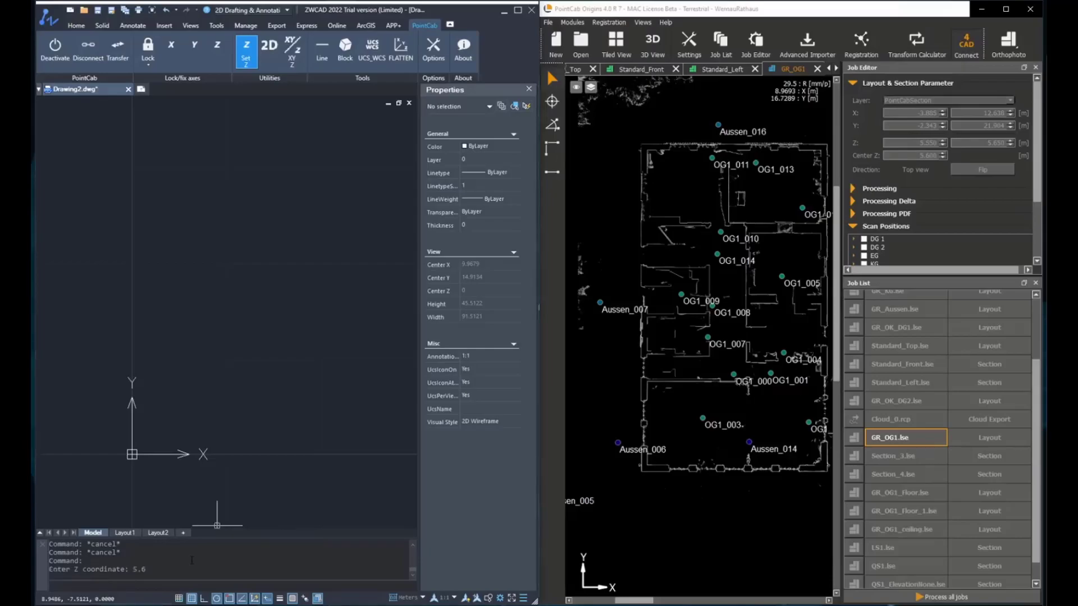
Draw the building's outer wall outline with the PointCab Line tool, picking two points per wall in the GR_OG1 plan
click(322, 56)
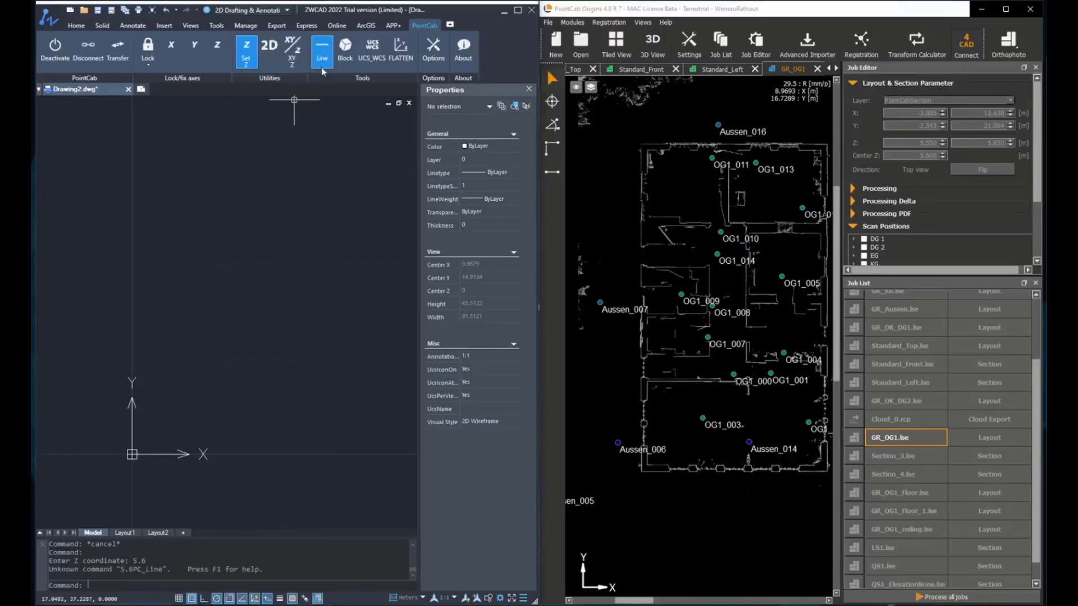
click(322, 59)
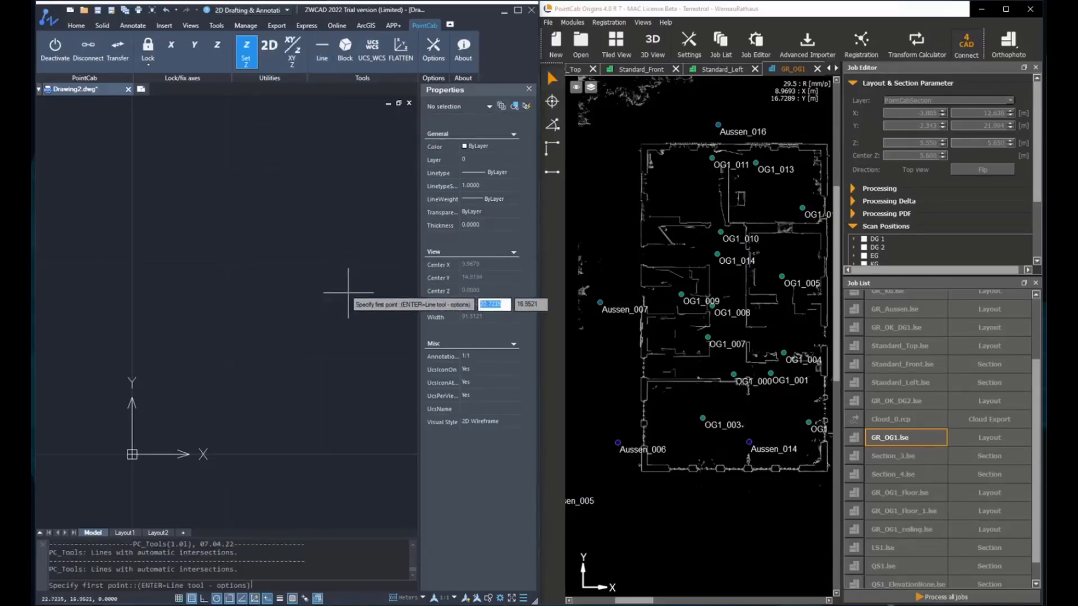
click(550, 102)
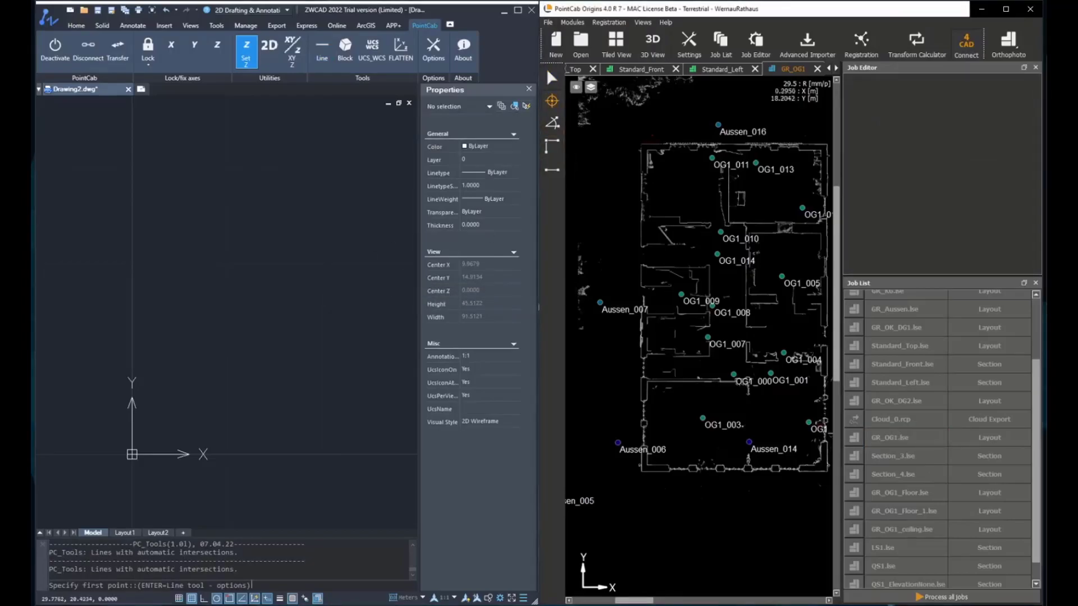
click(651, 143)
click(824, 145)
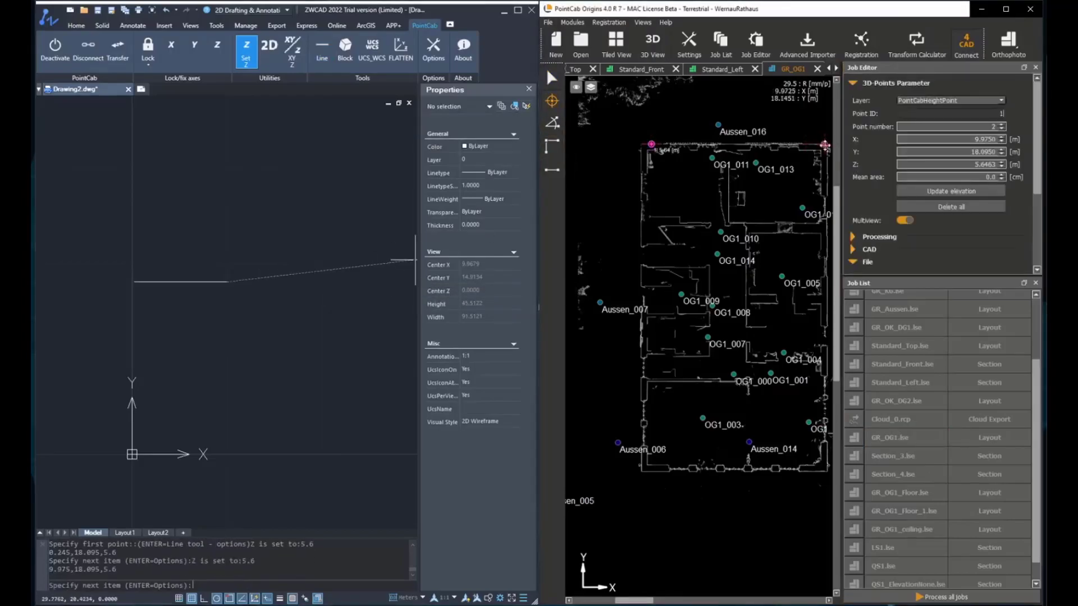
click(827, 152)
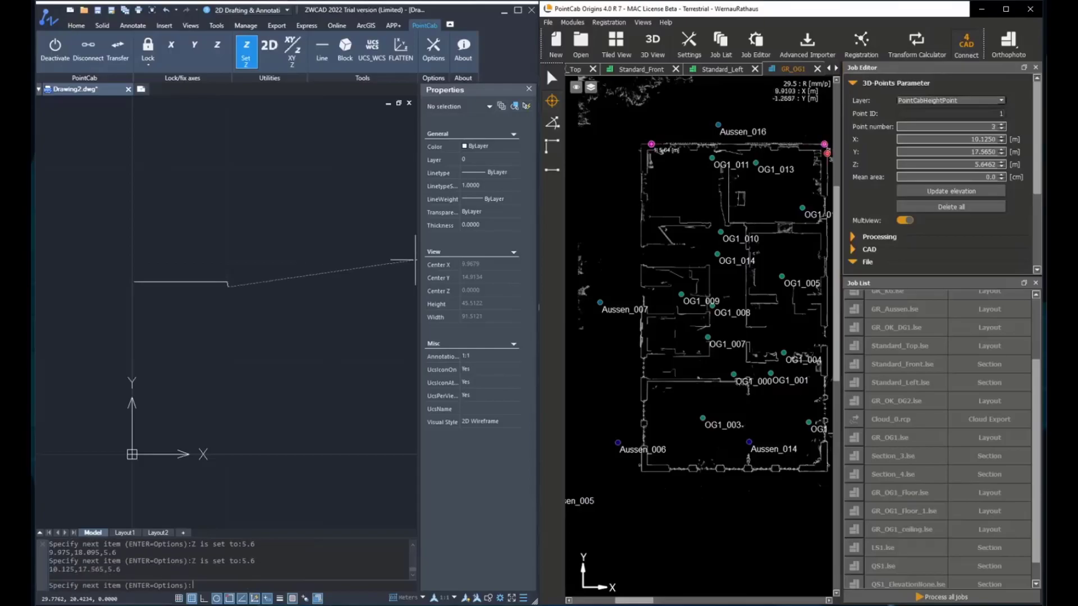
click(827, 458)
click(819, 471)
click(646, 471)
click(641, 467)
click(641, 155)
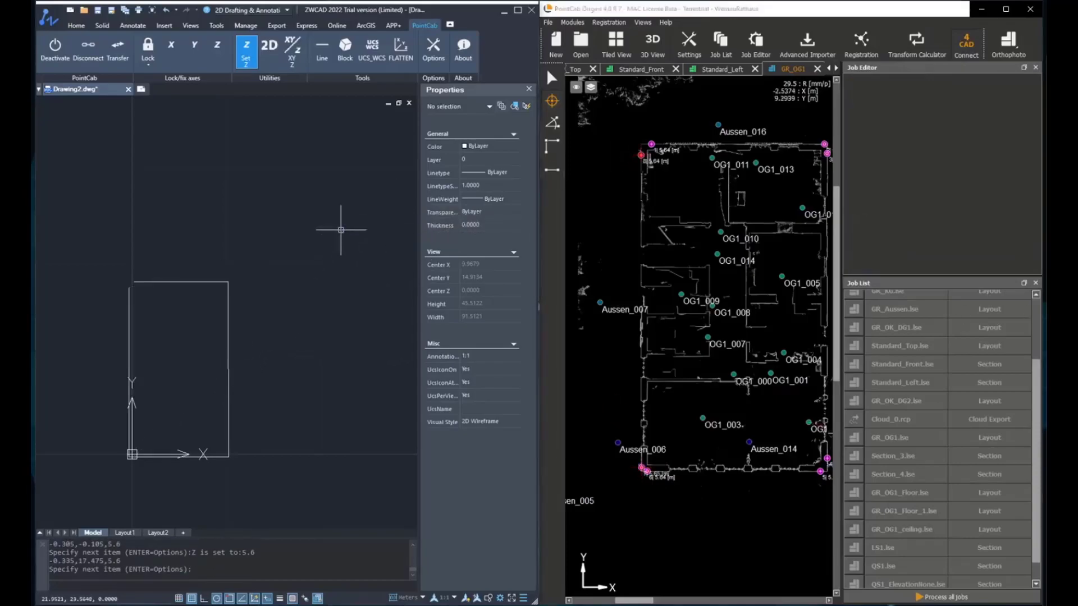
key(Return)
Select all four outline lines, check their start and end Z values and deselect them
click(85, 228)
click(314, 475)
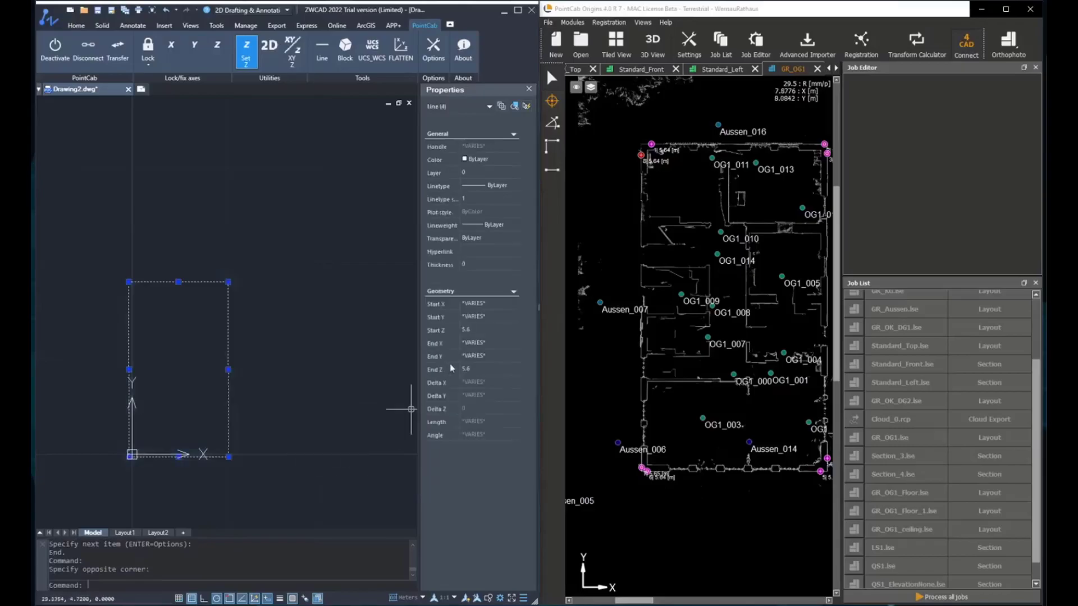
click(473, 330)
click(484, 369)
key(Escape)
key(Escape)
key(Escape)
key(Escape)
middle_drag(289, 320, 303, 306)
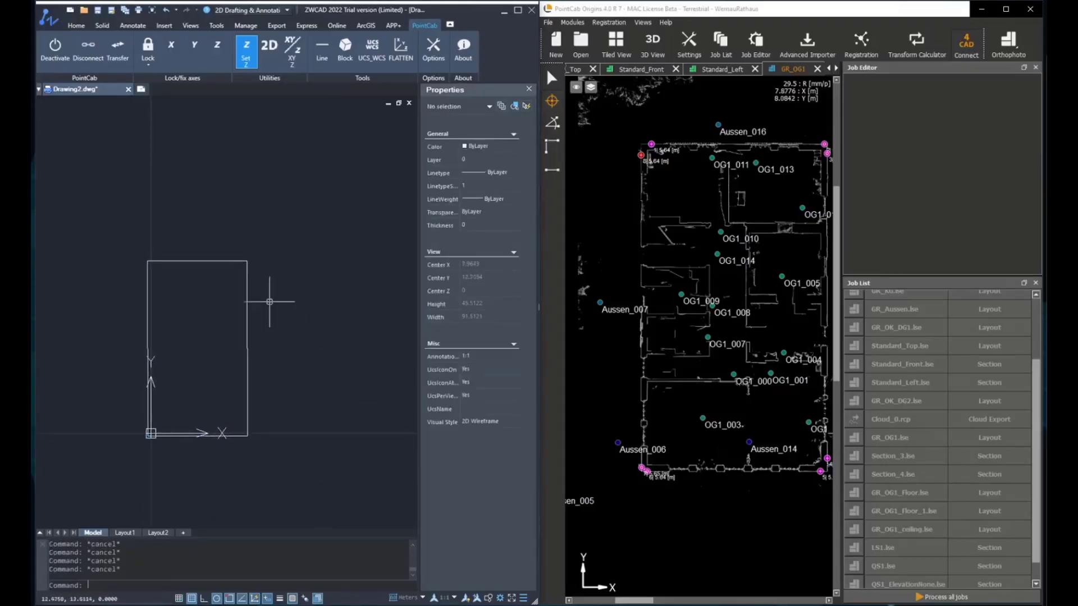
scroll(163, 363, up, 2)
scroll(196, 340, up, 1)
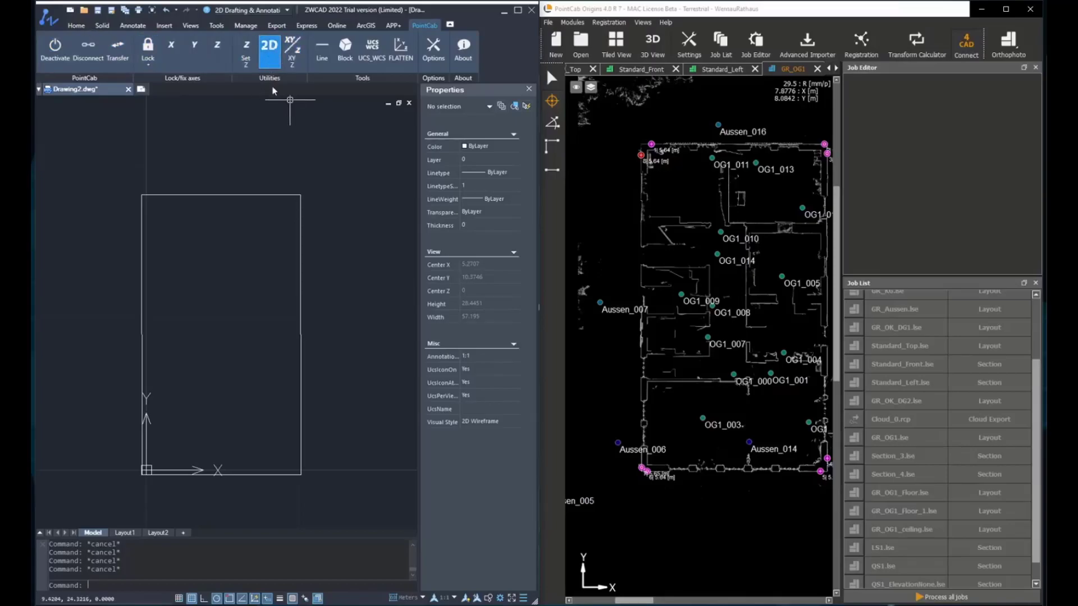
Try to draw a polyline along the inner face of the upper exterior wall using 3D points picked in the plan
click(76, 25)
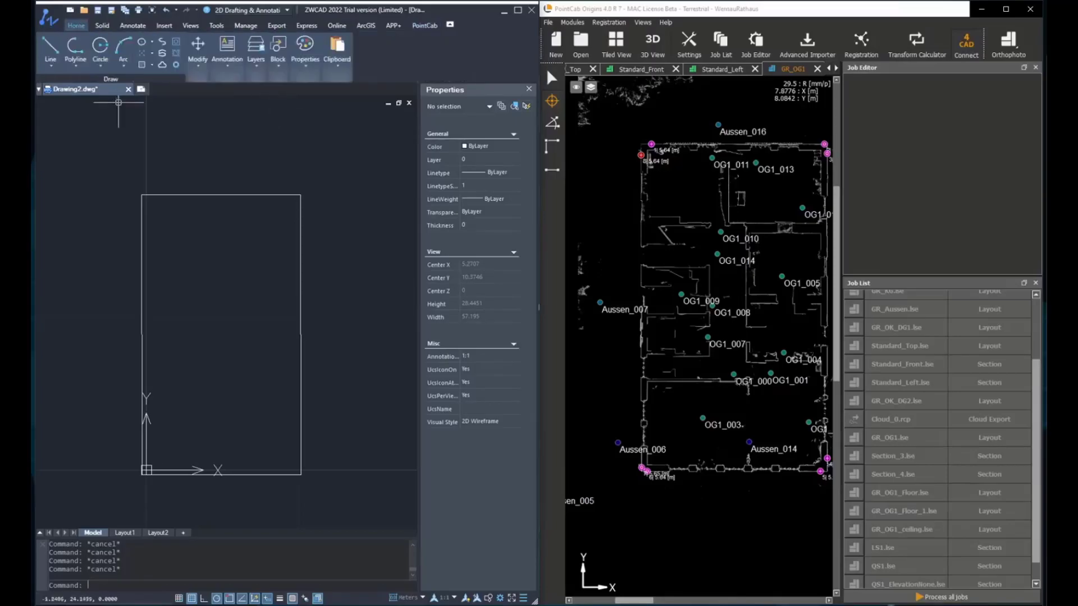
click(86, 63)
click(87, 82)
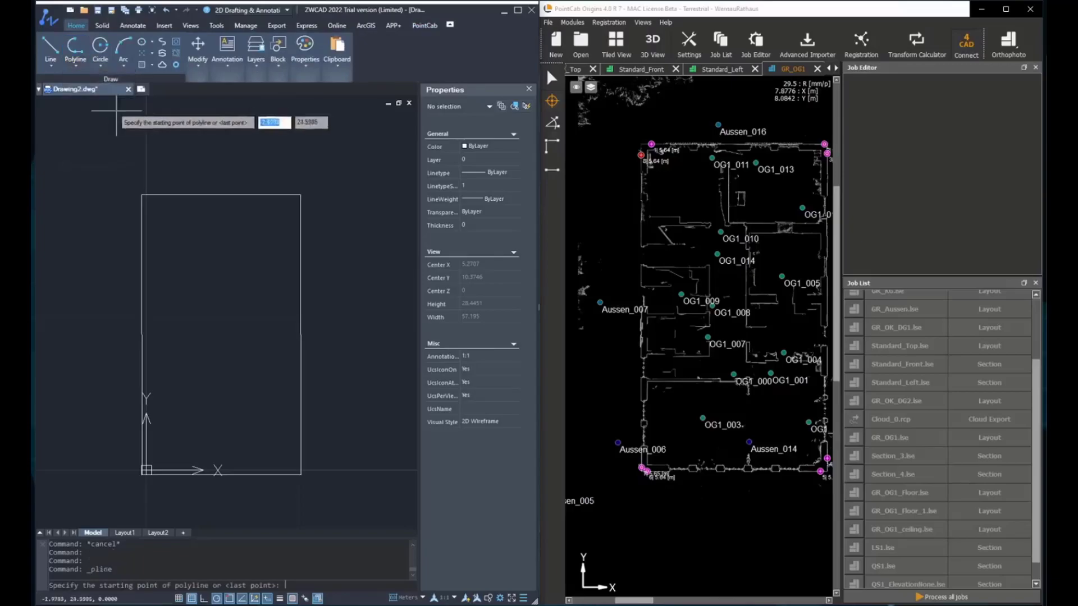
scroll(711, 123, up, 2)
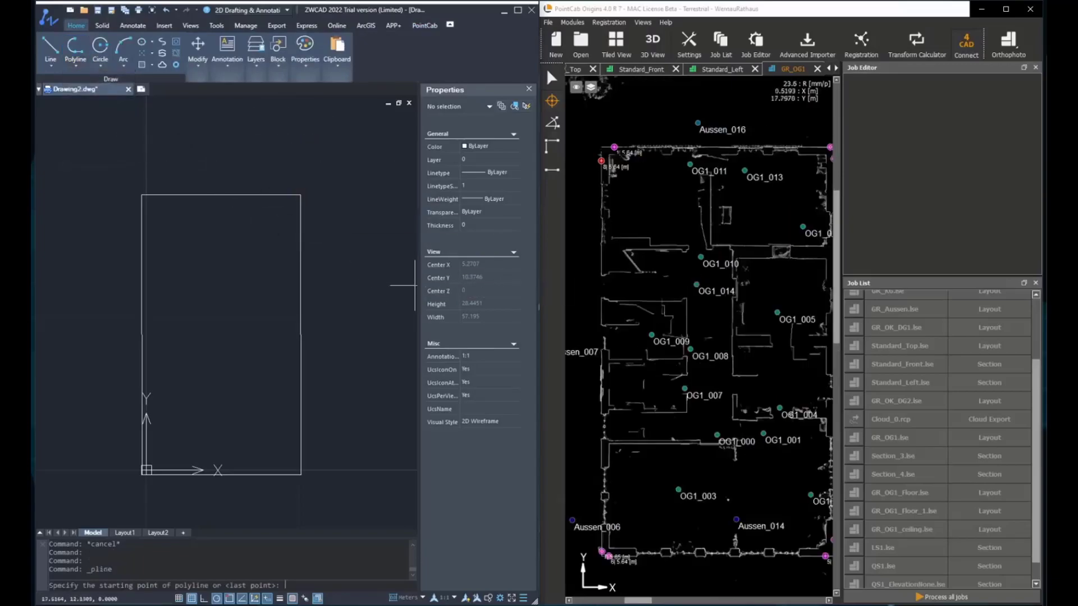
click(616, 155)
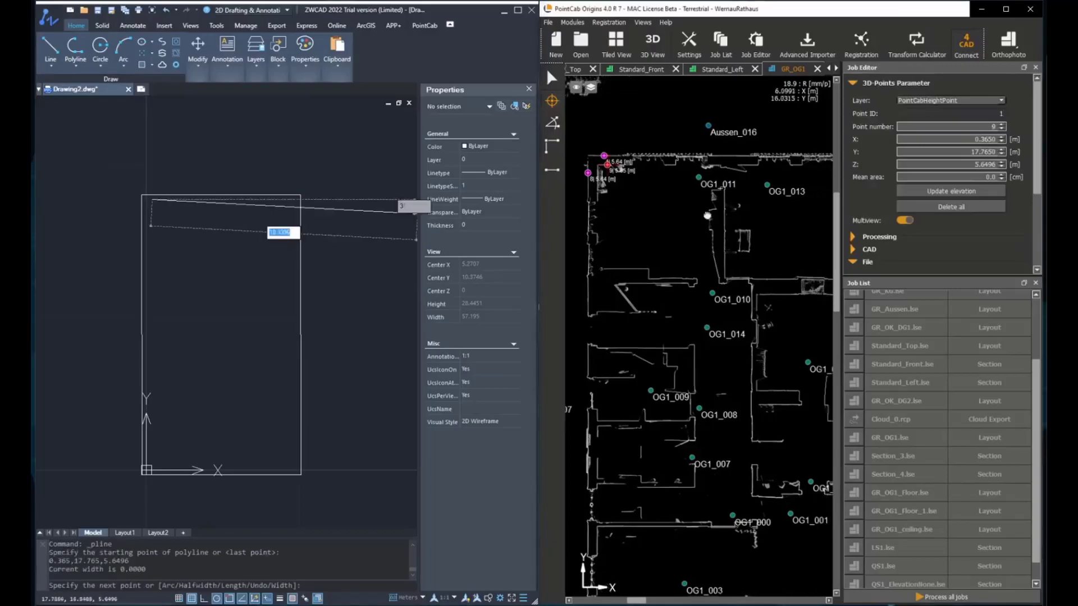
click(783, 170)
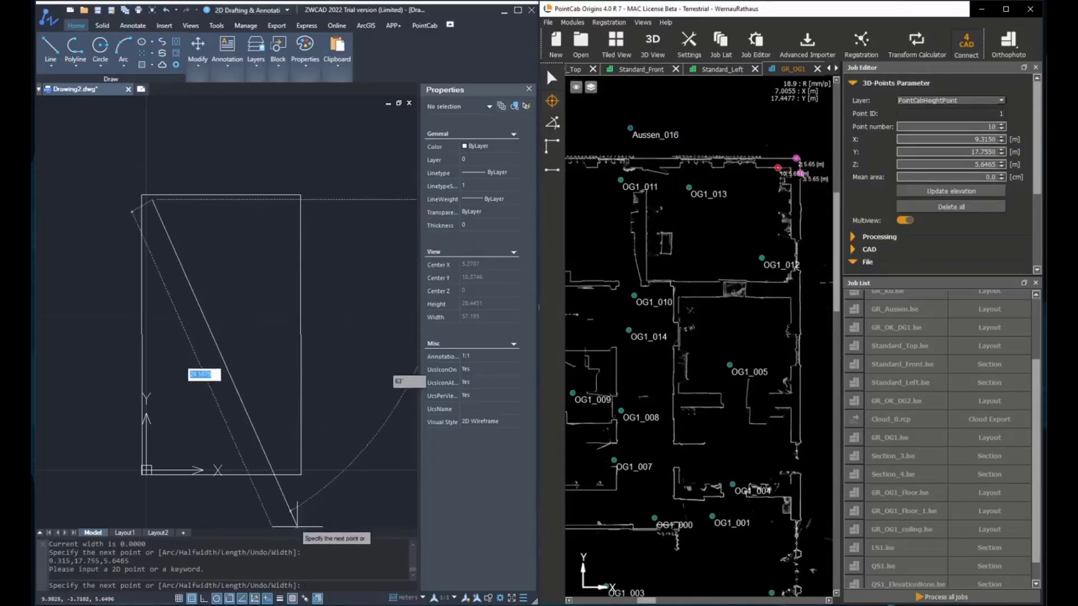
double_click(95, 569)
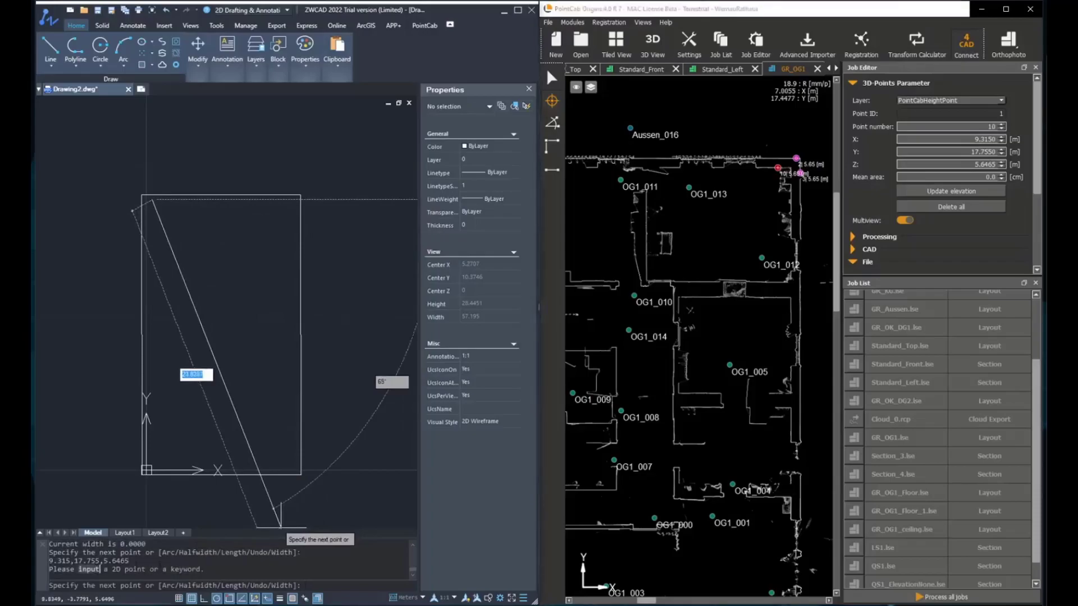
drag(239, 572, 58, 570)
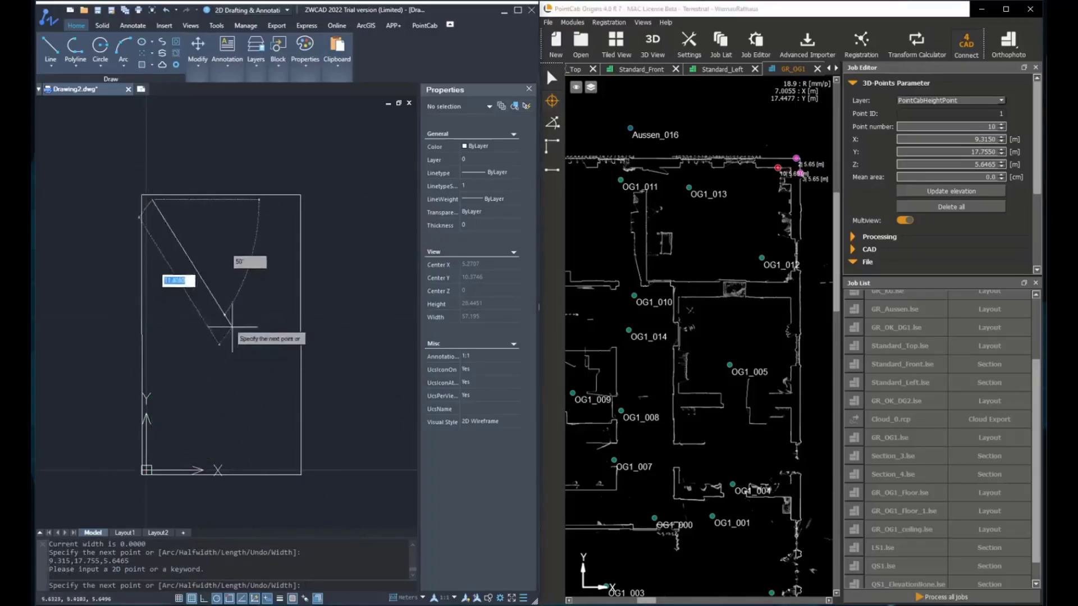
right_click(266, 291)
click(288, 311)
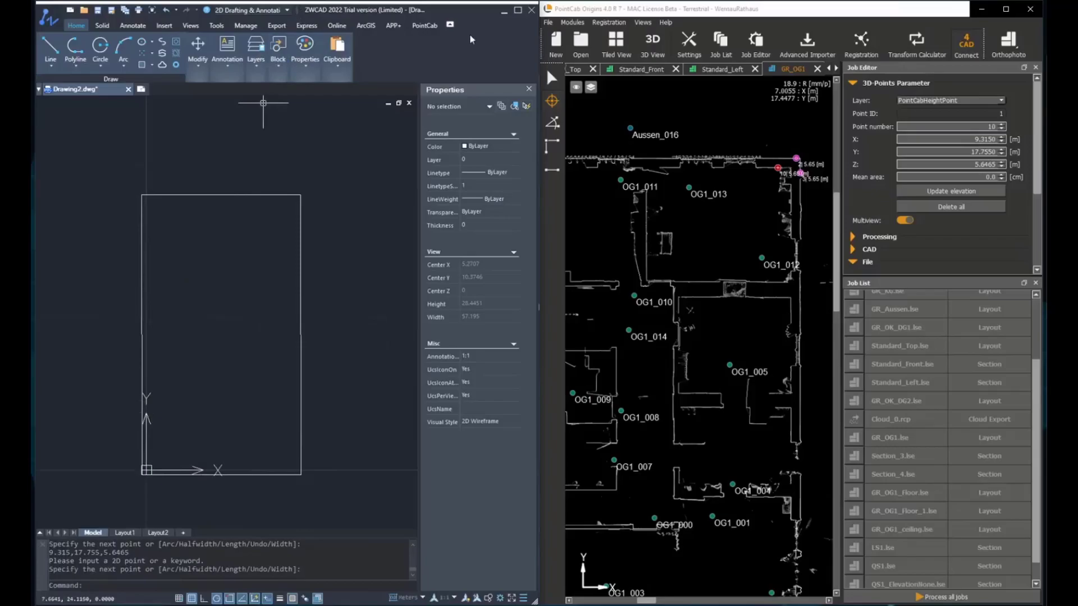
Enable 2D point transfer and draw a polyline about 8.87 m long along the upper exterior wall's inner face
click(426, 26)
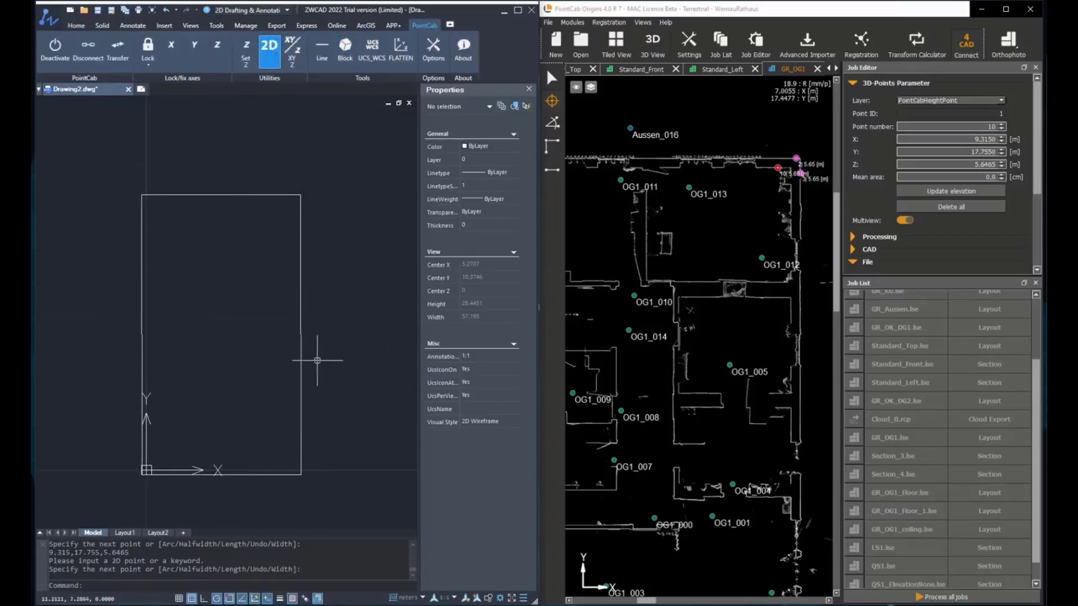
click(83, 26)
click(75, 65)
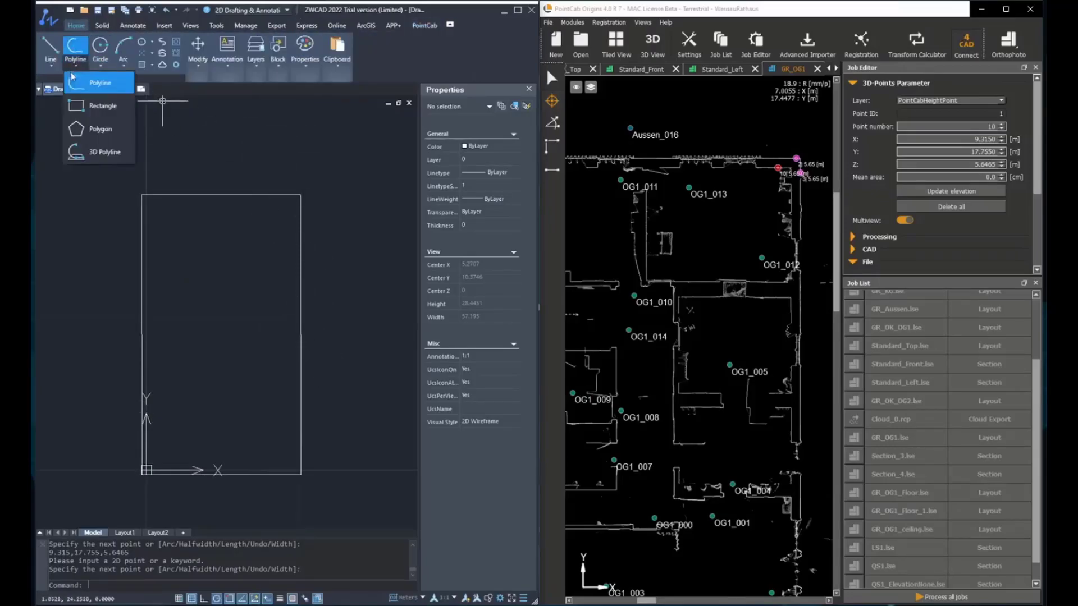
click(89, 83)
middle_drag(572, 167, 631, 128)
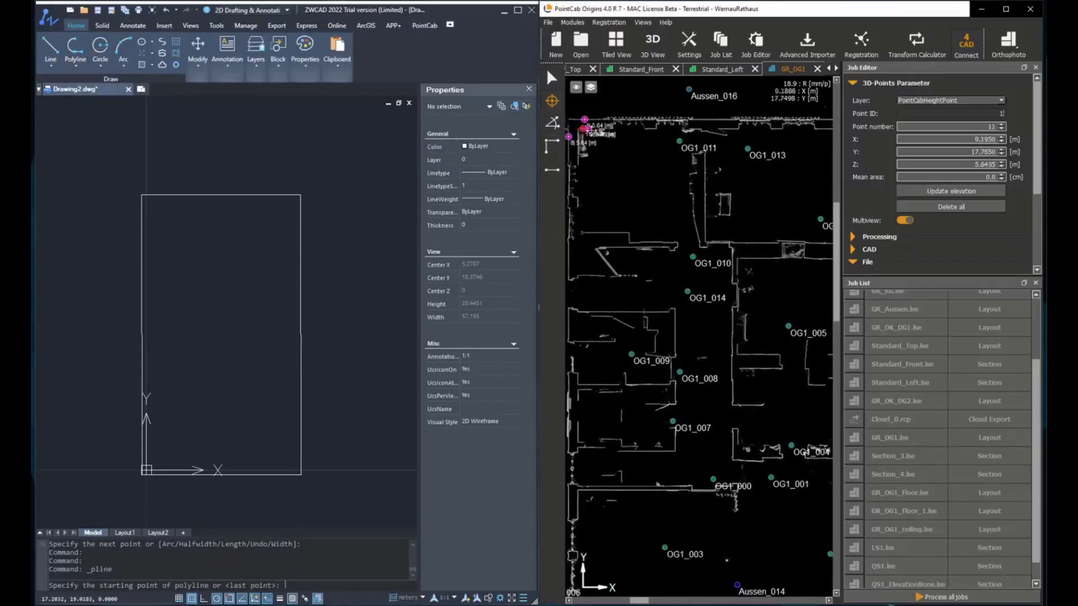
middle_drag(758, 179, 637, 192)
click(709, 141)
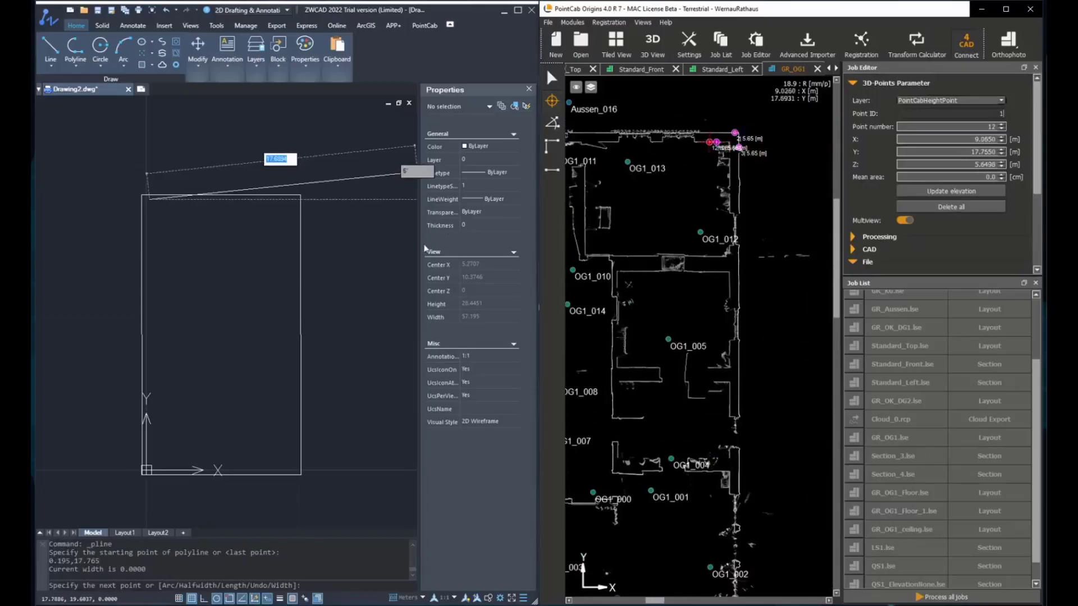
right_click(260, 258)
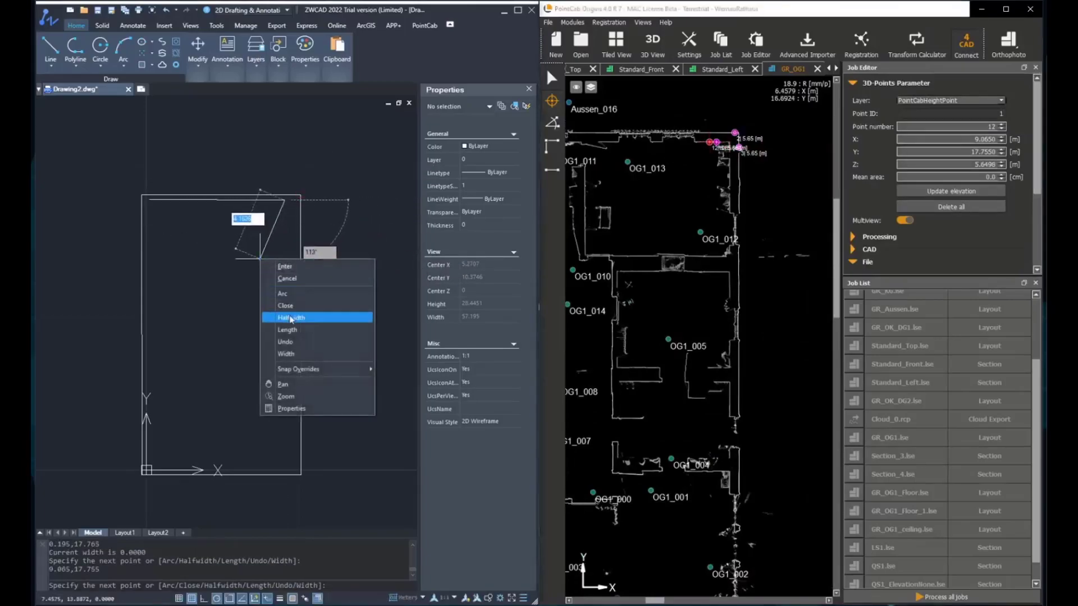
click(289, 278)
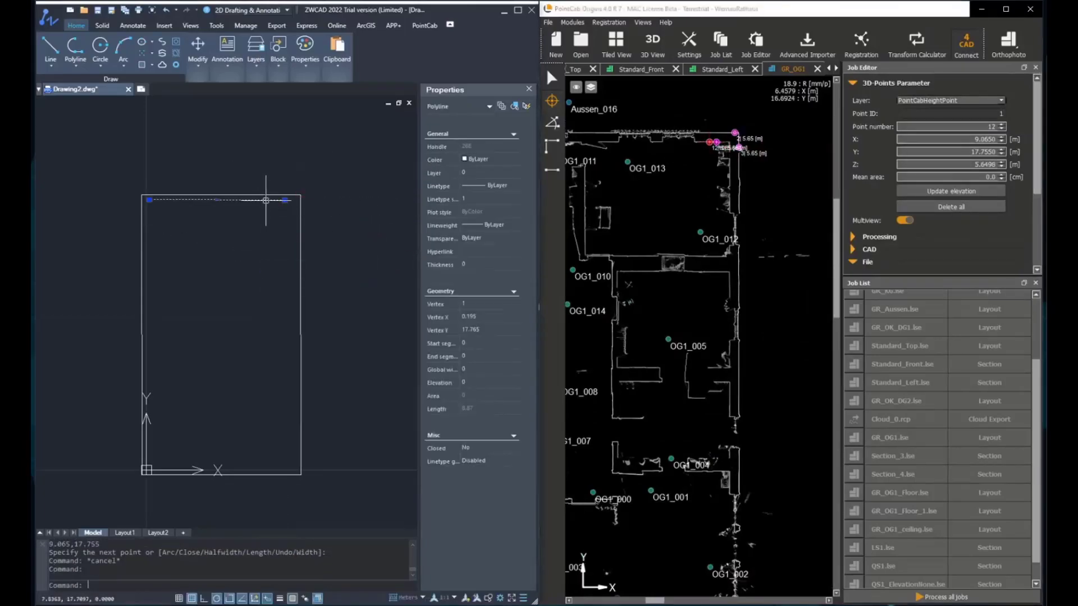
key(Escape)
key(Escape)
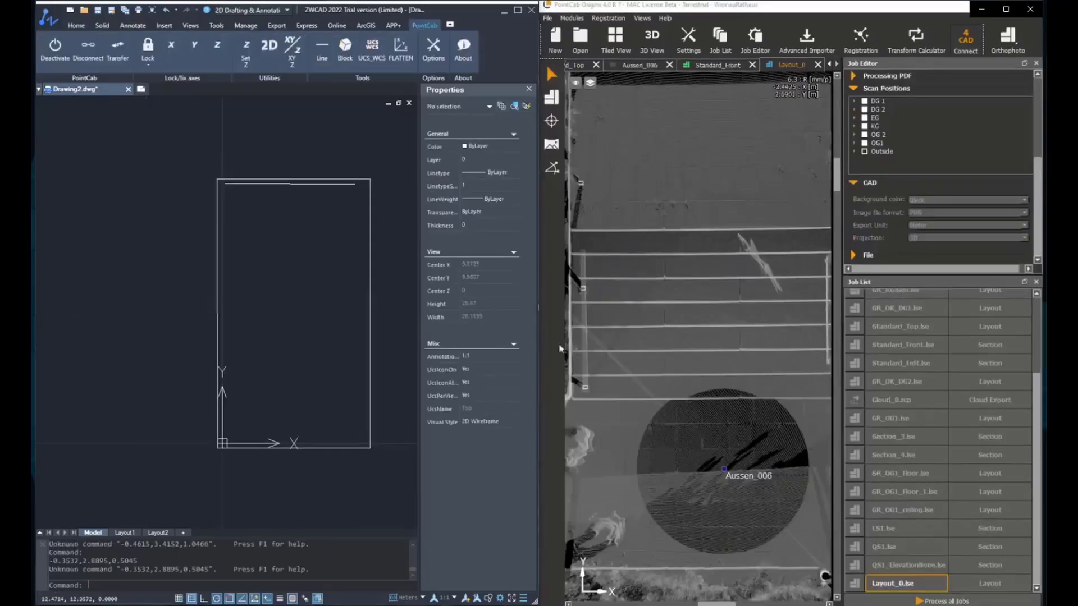
Enable separate XY and Z picking and start the PointCab Line tool for multiple lines with both Z values taken from Point A
click(293, 58)
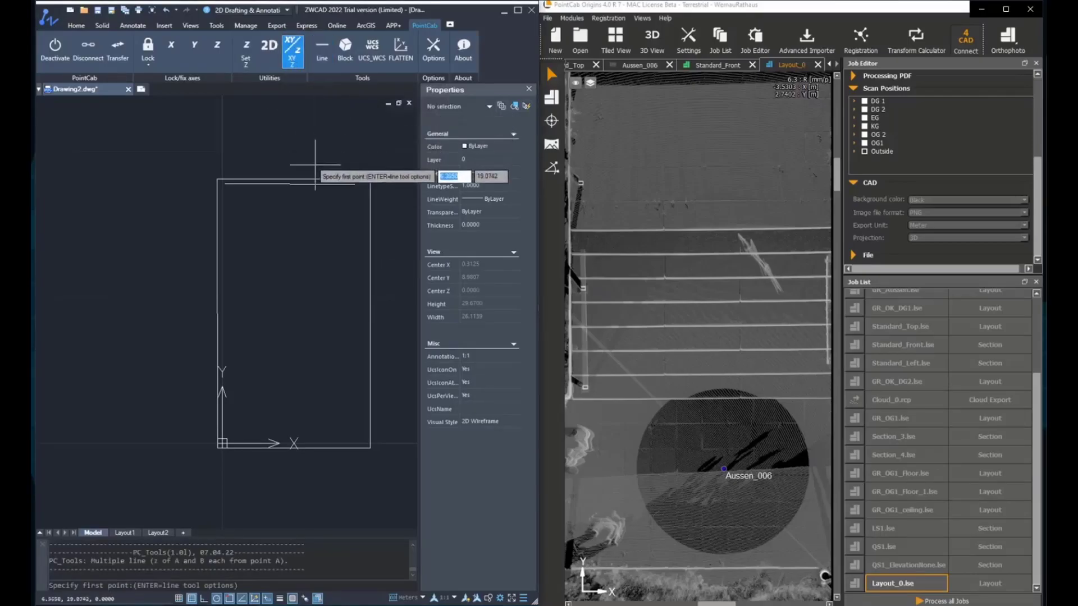
key(Return)
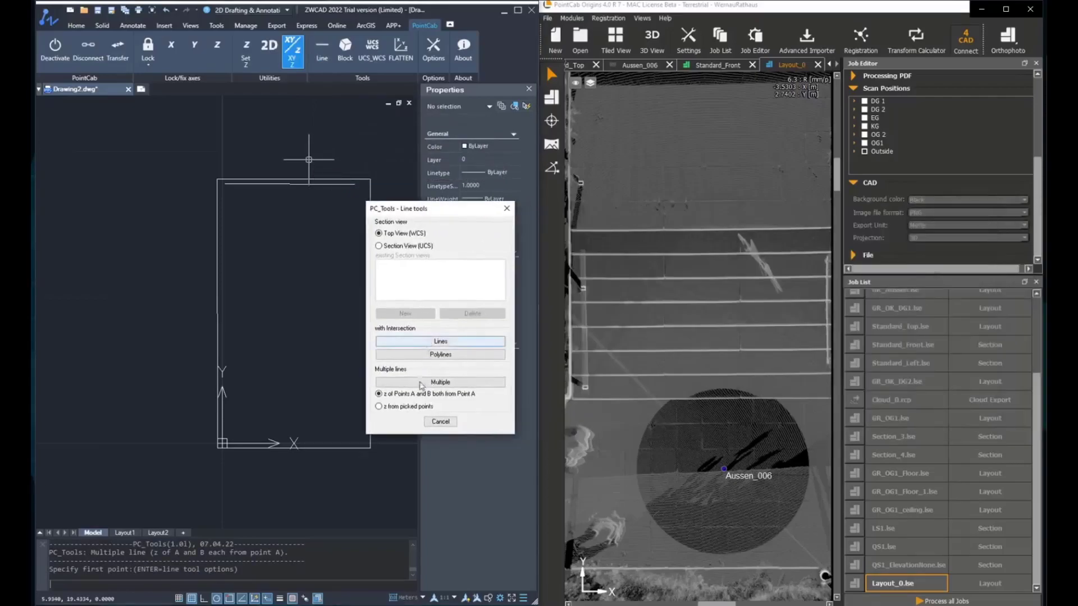
click(417, 384)
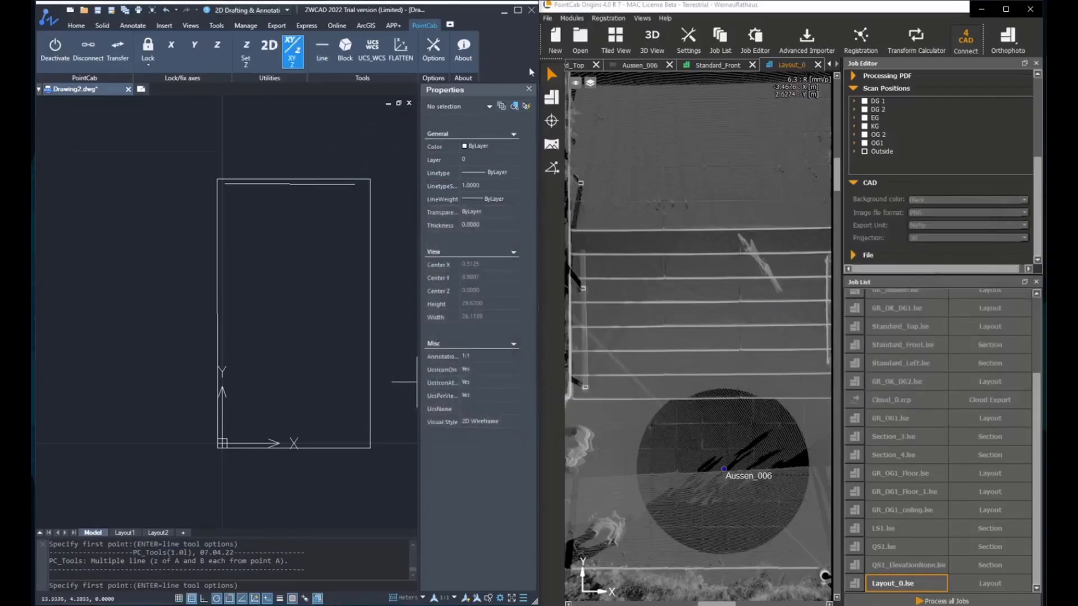
click(559, 126)
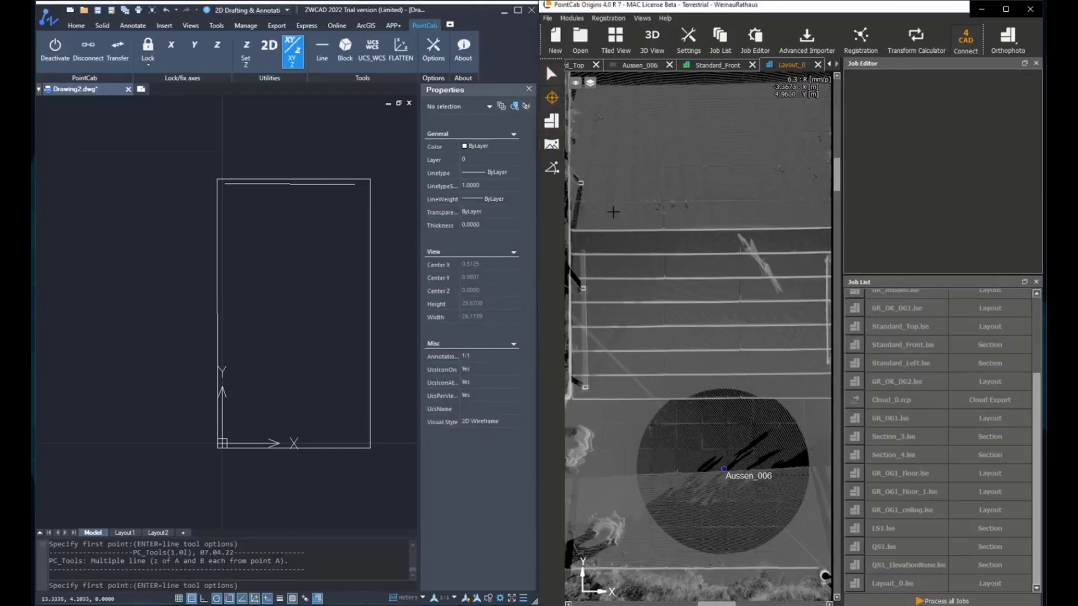
Draw a line about 2.87 m long along the lowest stair edge in Layout_0, picking XY and height separately for each end
click(578, 399)
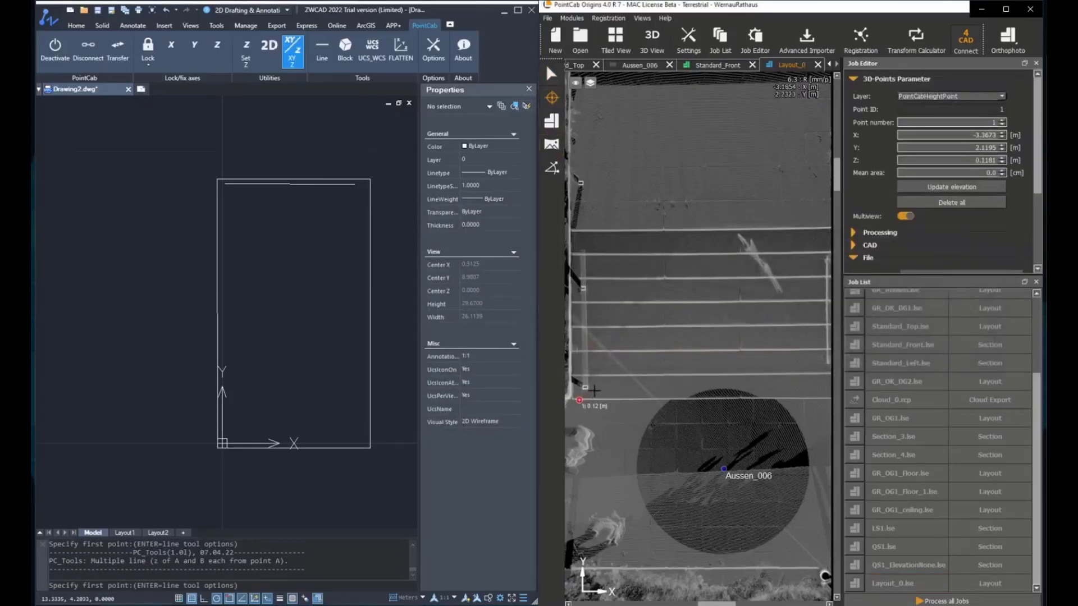
click(595, 391)
middle_drag(725, 354, 686, 372)
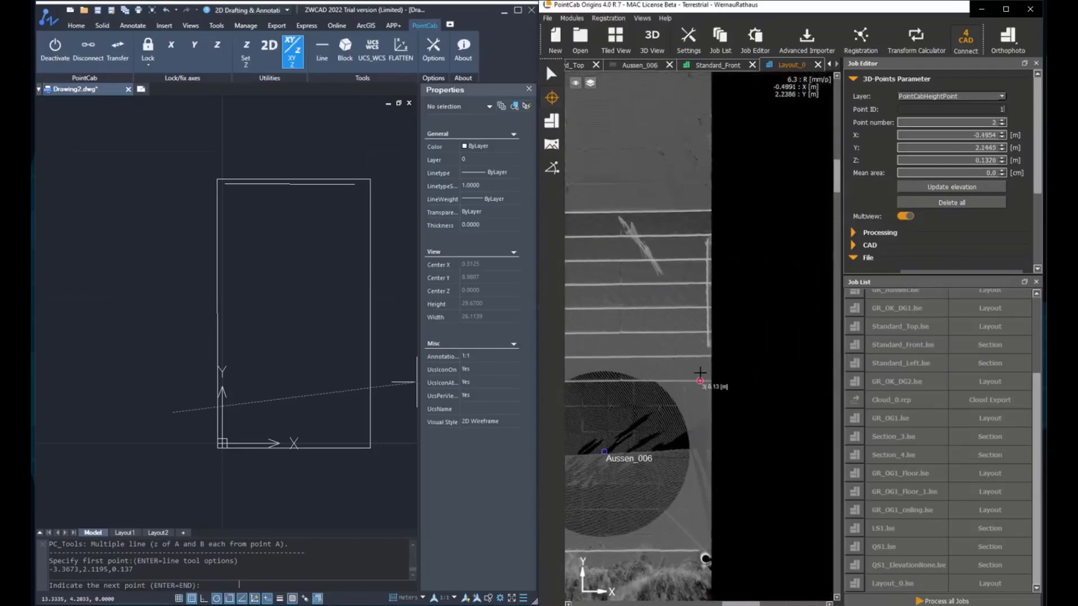
click(700, 367)
Draw the second stair edge from the bottom as a line about 2.97 m long, picking XY and height separately
middle_drag(680, 310, 884, 305)
middle_drag(723, 347, 676, 362)
click(611, 366)
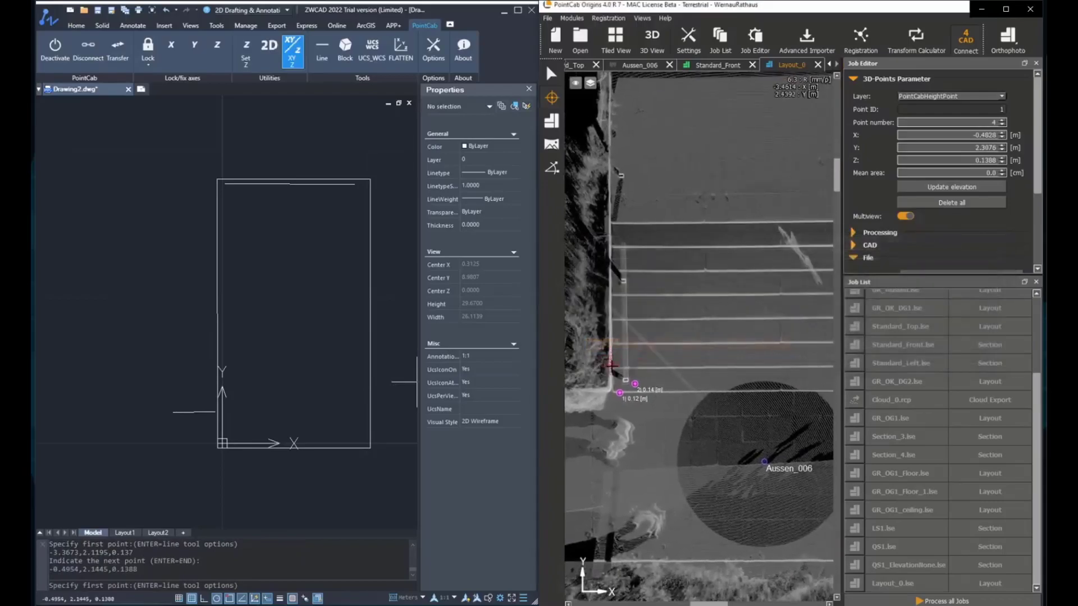
click(633, 357)
middle_drag(755, 348, 642, 346)
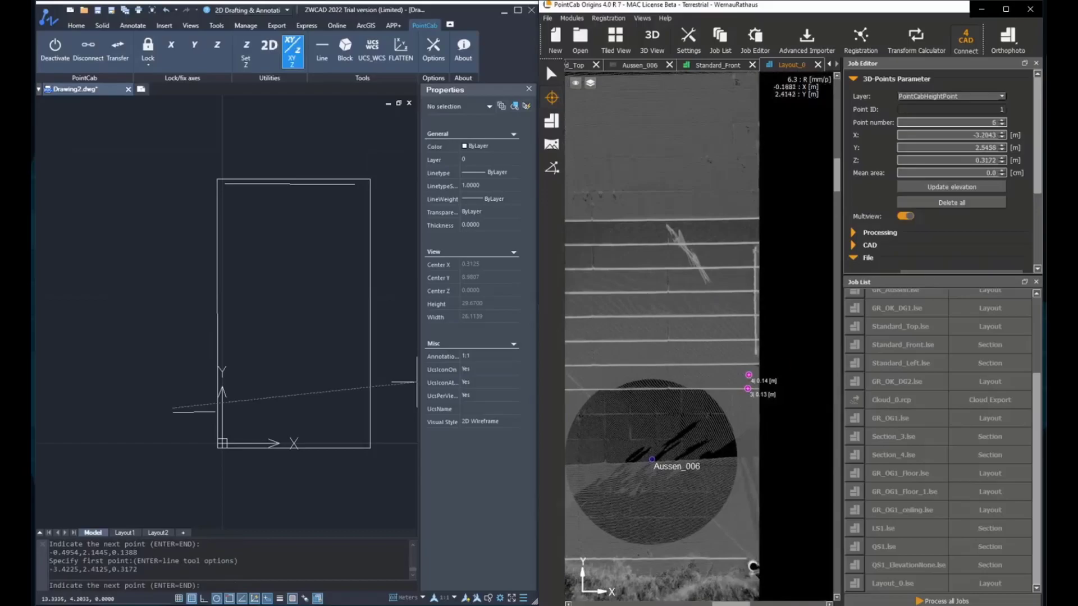
click(745, 351)
Draw the third stair edge from the bottom at Z about 0.5 m, with separate XY and height picks per end
middle_drag(664, 308, 822, 294)
scroll(664, 329, up, 2)
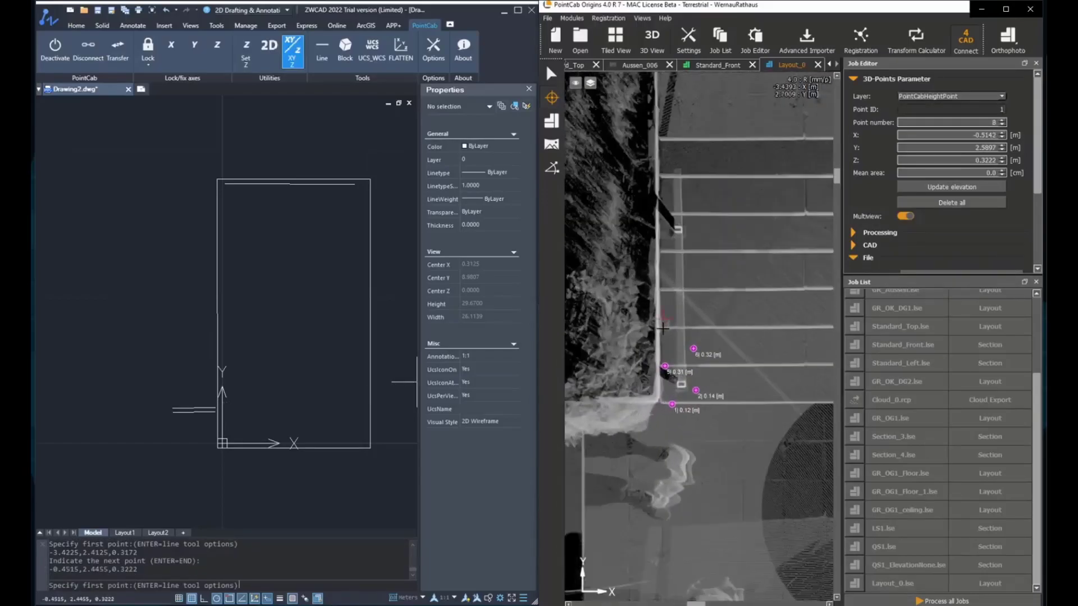
click(673, 328)
click(670, 316)
middle_drag(762, 321, 700, 314)
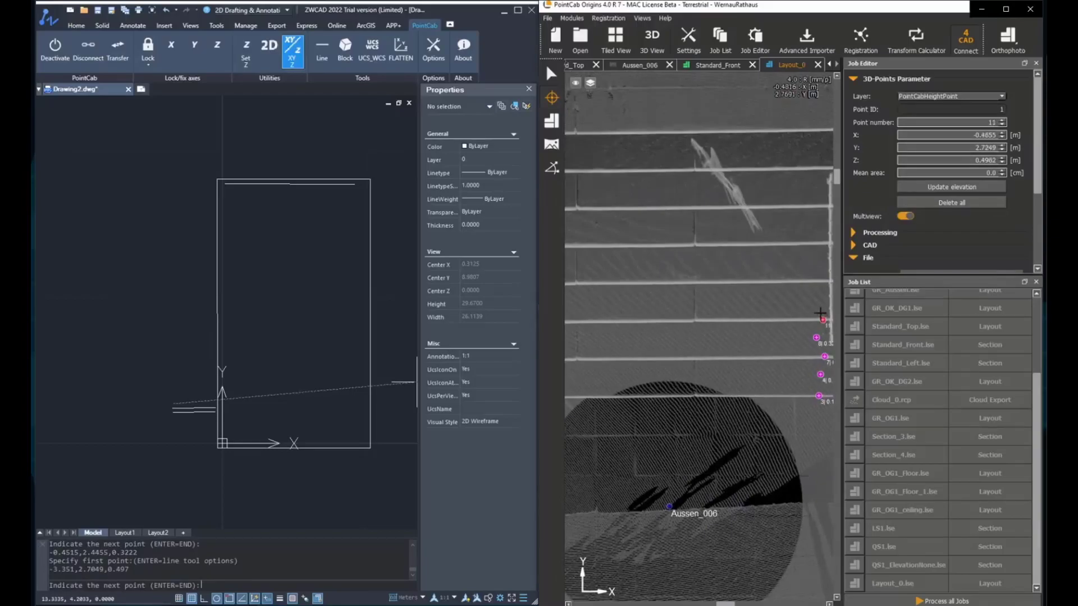
click(693, 305)
Draw the fourth stair edge from the bottom at Z about 0.68 m, with separate XY and height picks per end
middle_drag(645, 260, 719, 254)
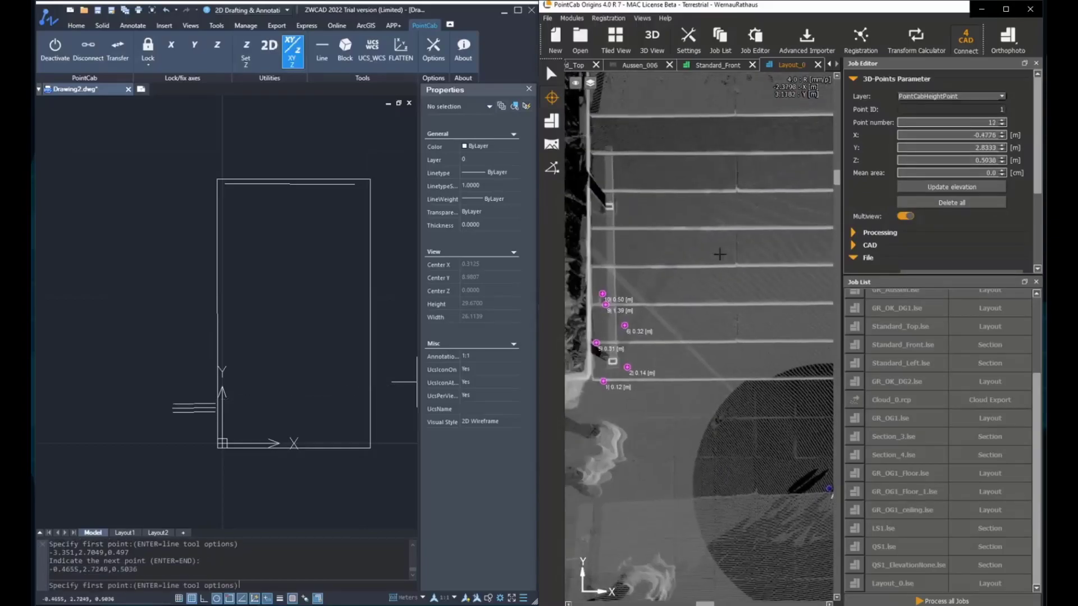
click(597, 251)
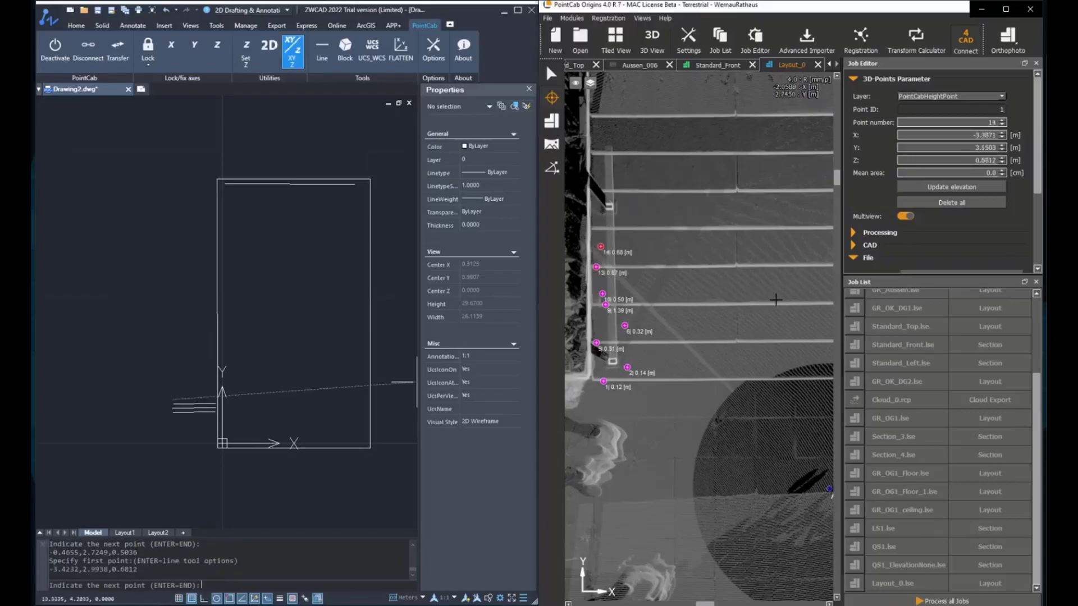
middle_drag(747, 291, 707, 287)
scroll(784, 274, up, 1)
click(785, 275)
Draw the fifth stair edge from the bottom at Z about 0.86 m, with separate XY and height picks per end
middle_drag(629, 230, 770, 253)
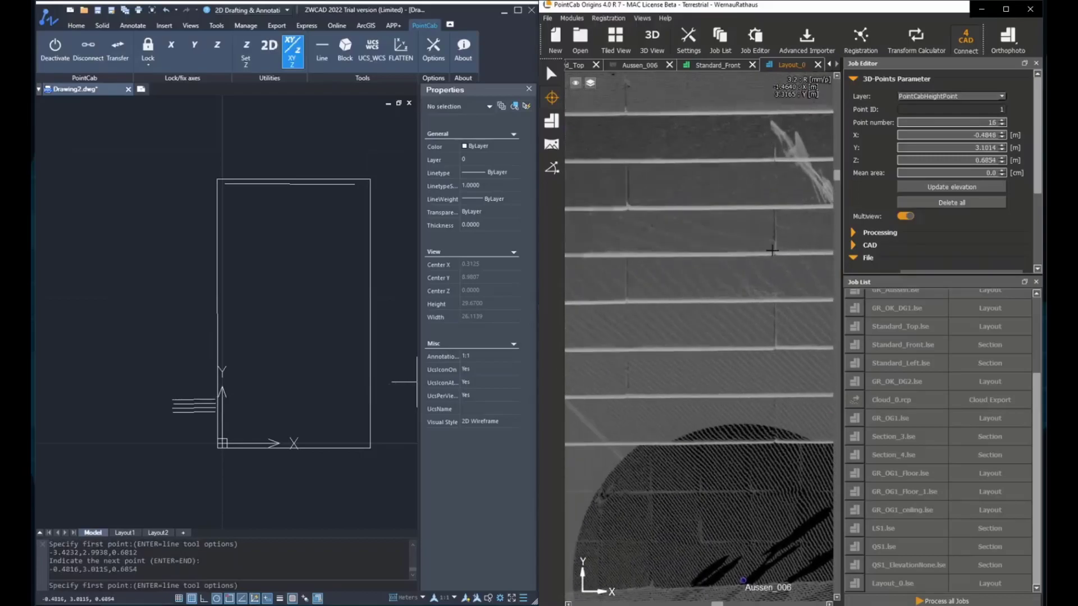
middle_drag(646, 252, 733, 251)
scroll(642, 254, down, 1)
scroll(618, 254, up, 1)
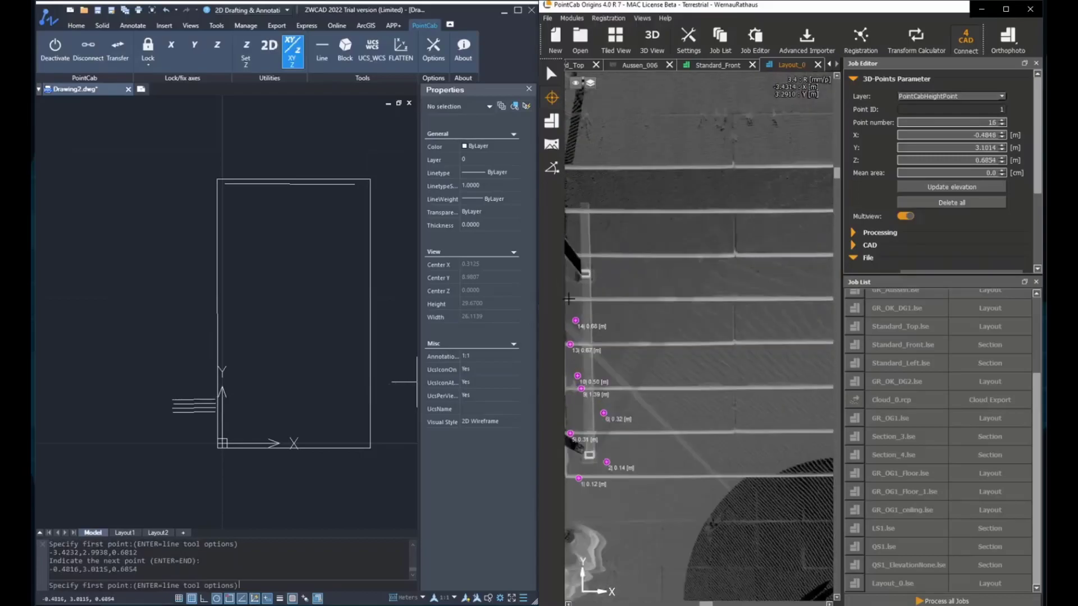
click(570, 289)
middle_drag(764, 301, 624, 299)
middle_drag(795, 297, 810, 270)
click(742, 288)
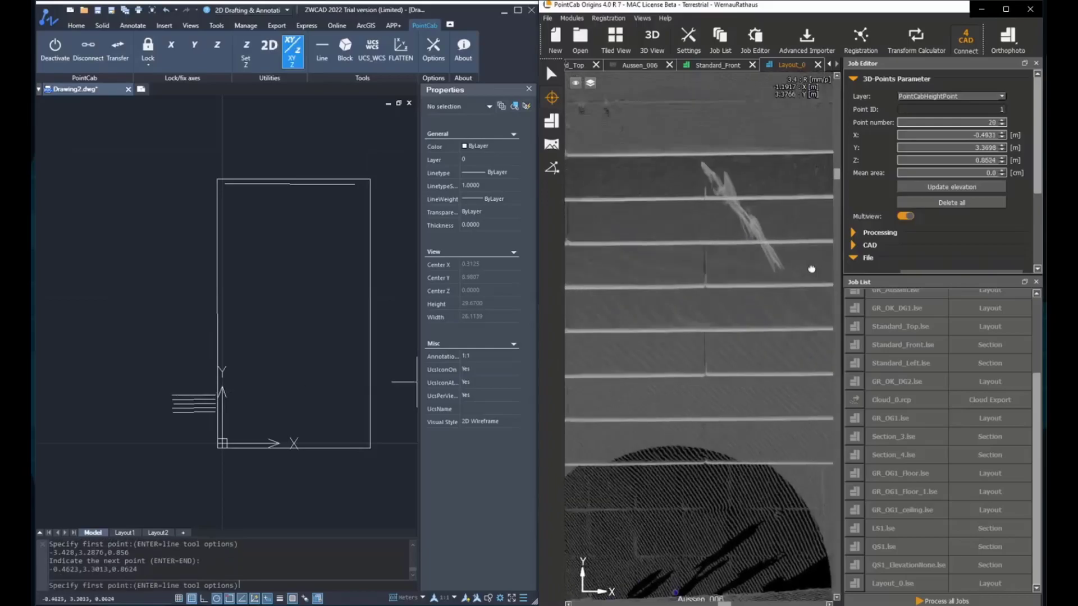
Draw the sixth stair edge from the bottom at Z about 1.05 m, with separate XY and height picks per end
middle_drag(678, 272, 807, 258)
middle_drag(711, 318, 578, 334)
middle_drag(797, 306, 578, 317)
click(759, 256)
click(751, 240)
Draw the seventh stair edge from the bottom at Z about 1.24 m, with separate XY and height picks per end
scroll(657, 284, down, 1)
middle_drag(645, 274, 688, 269)
scroll(661, 243, down, 1)
scroll(660, 243, up, 2)
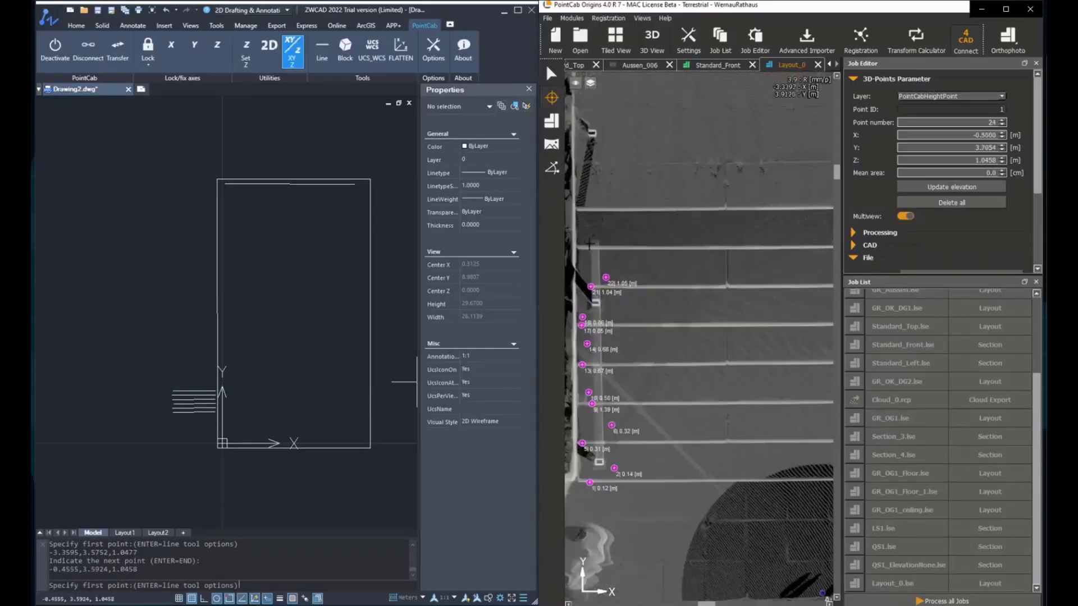
click(586, 237)
middle_drag(812, 305, 622, 311)
click(775, 240)
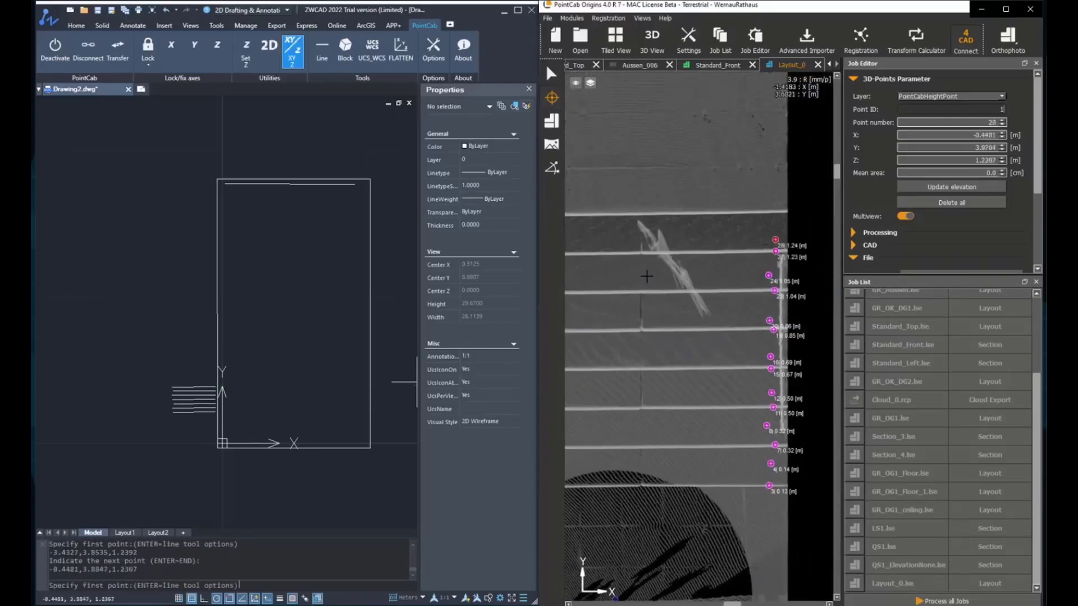
Draw the eighth and uppermost stair edge at Z about 1.42 m with separate XY and height picks, and end the Line tool
scroll(646, 277, down, 1)
middle_drag(673, 270, 720, 275)
scroll(663, 259, up, 2)
click(628, 249)
click(645, 236)
middle_drag(809, 284, 441, 298)
click(729, 262)
click(716, 239)
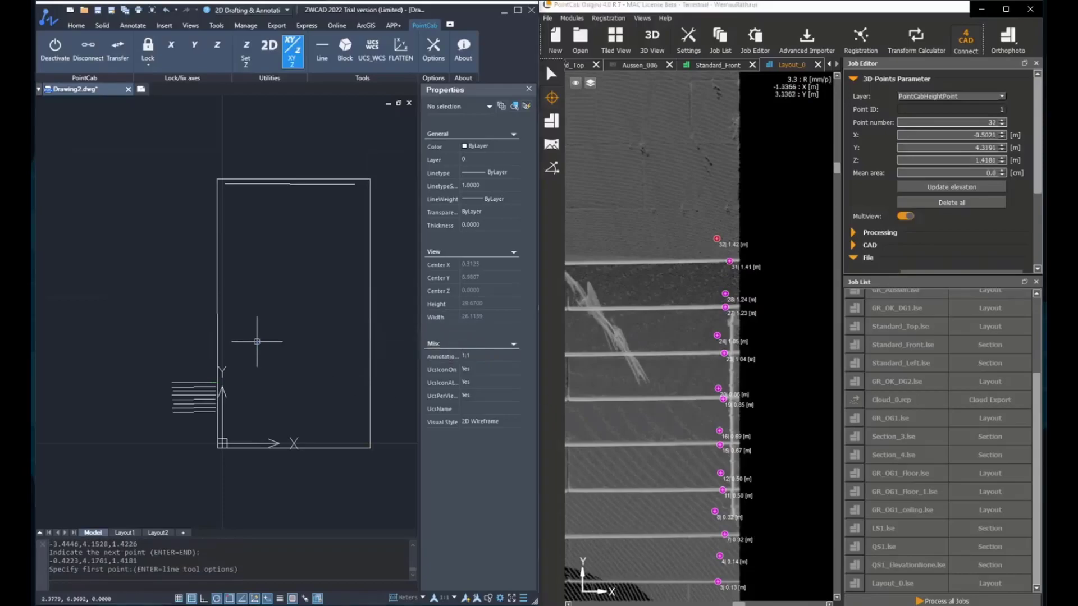
key(Return)
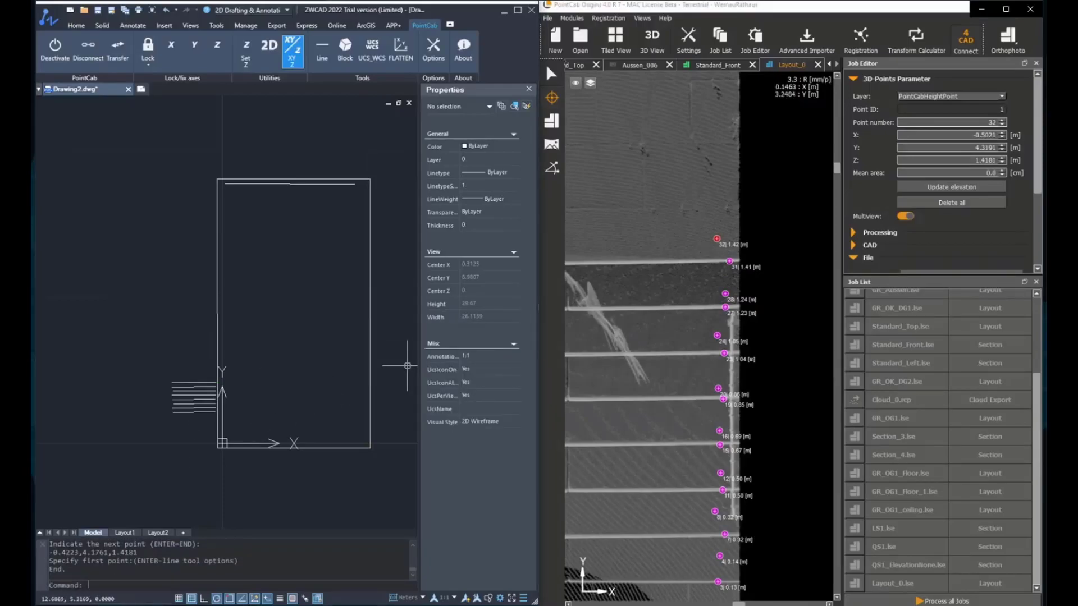
Select the eight stair lines, try to show them in another standard view and return to Drawing2
scroll(113, 250, up, 3)
scroll(294, 174, down, 5)
scroll(248, 331, up, 4)
click(249, 335)
click(185, 202)
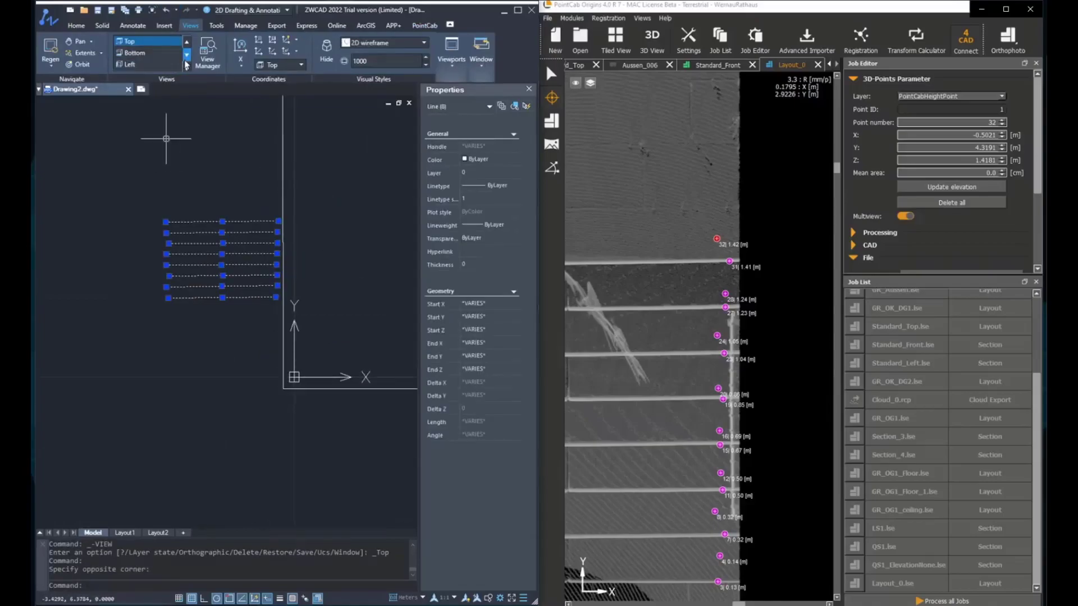
click(186, 66)
click(136, 93)
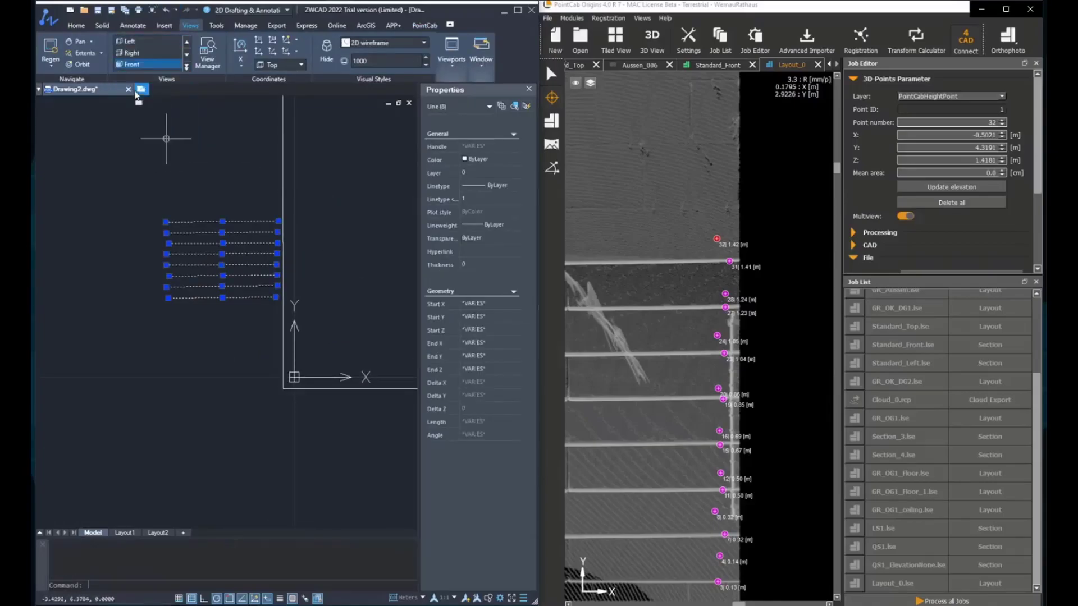
click(140, 90)
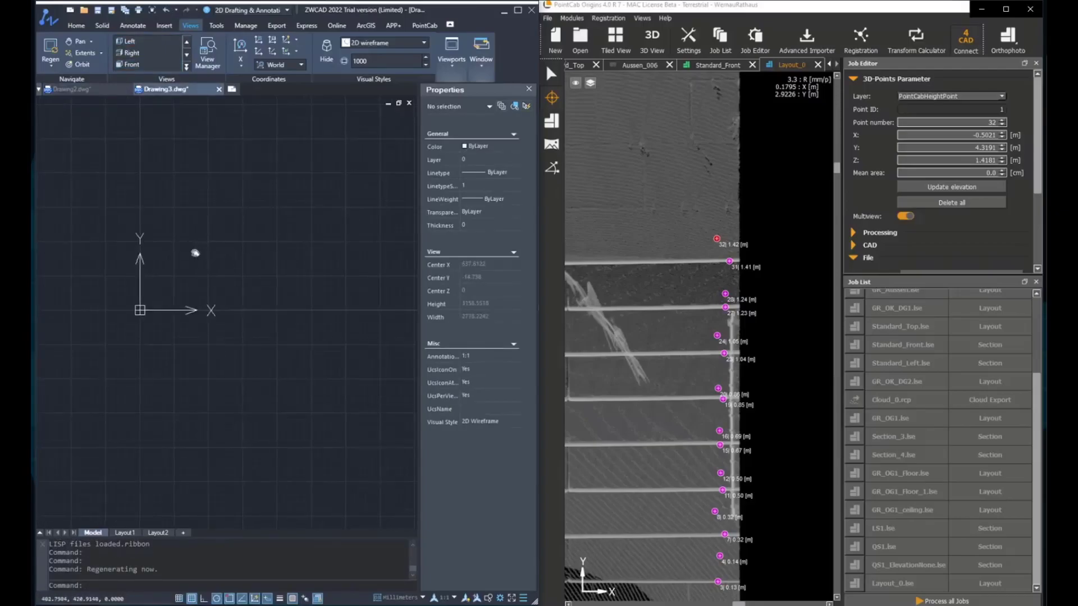
middle_click(195, 253)
click(70, 89)
Select the lowest stair line and compare its start and end Z with height point 2 in the point cloud plan
scroll(209, 225, up, 4)
middle_drag(226, 344, 238, 342)
key(Escape)
key(Escape)
click(265, 411)
click(261, 400)
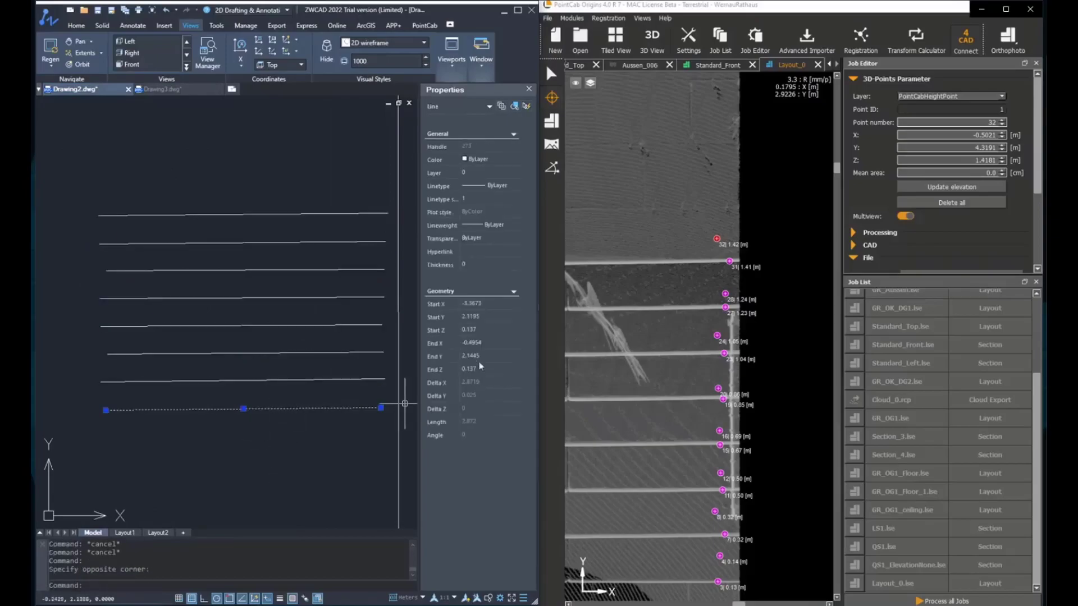
scroll(697, 433, down, 1)
middle_drag(658, 379, 812, 350)
mouse_move(686, 368)
middle_down()
mouse_move(797, 341)
mouse_move(700, 351)
middle_up()
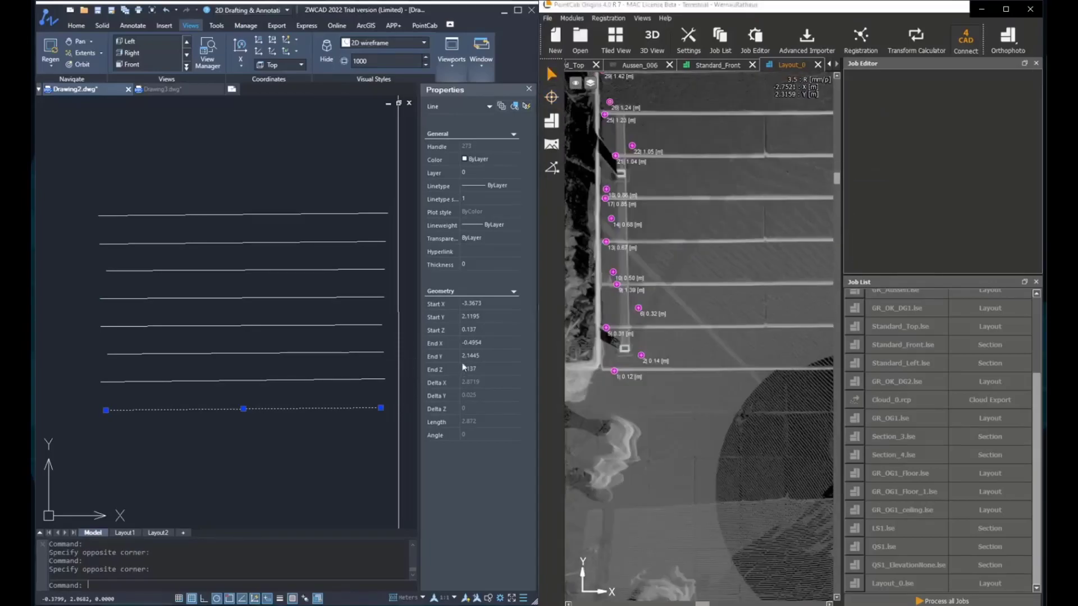
click(475, 331)
right_click(640, 355)
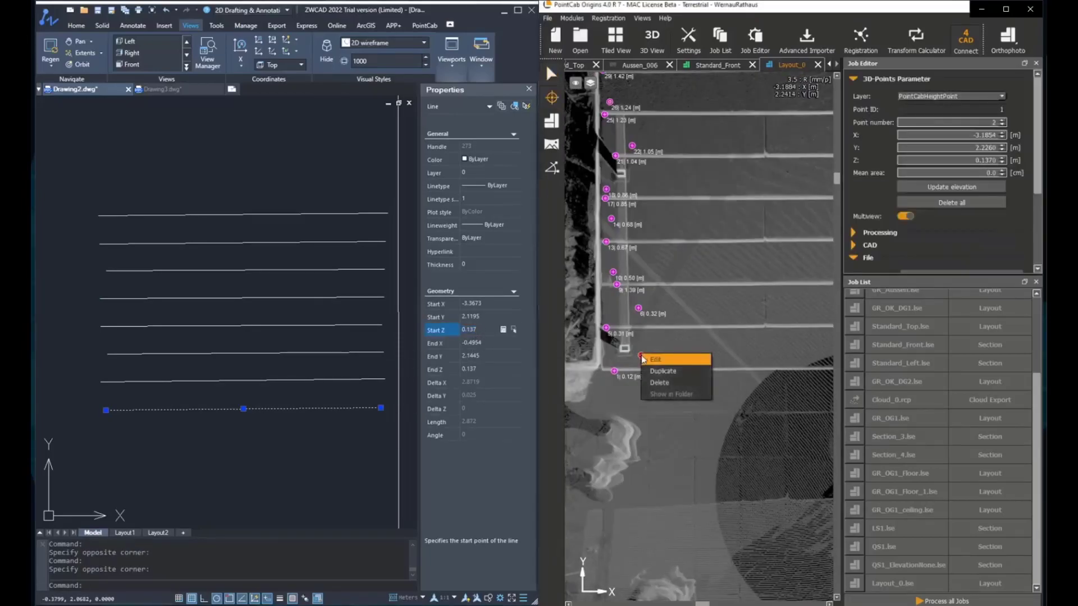
Select the second stair line from the bottom and compare its start and end Z with height point 6 in the plan
click(346, 353)
key(Escape)
key(Escape)
click(301, 378)
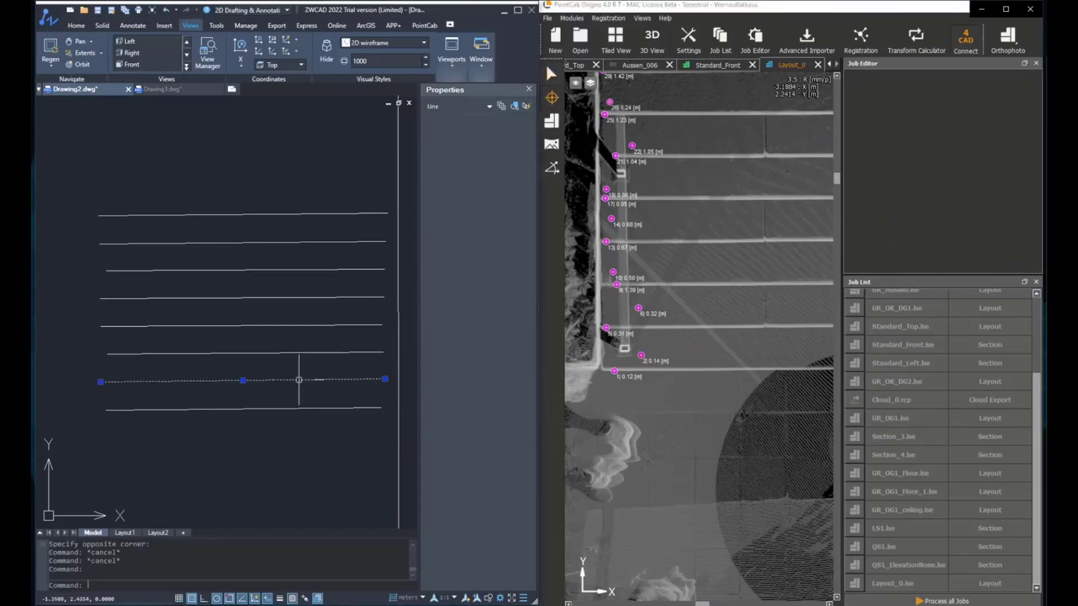
click(474, 330)
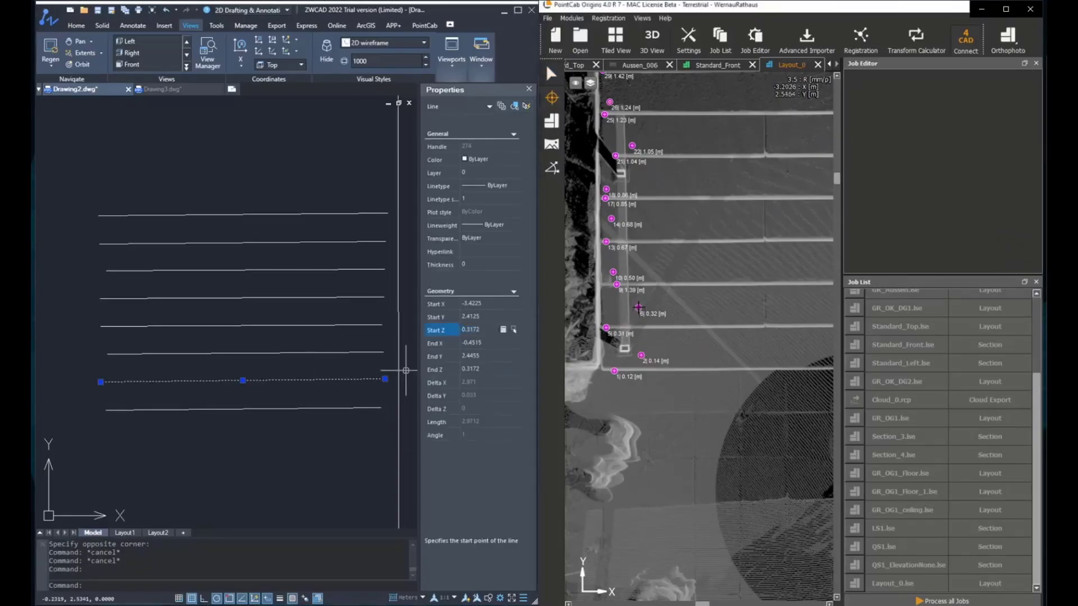
right_click(638, 311)
double_click(974, 161)
key(ctrl+c)
key(Escape)
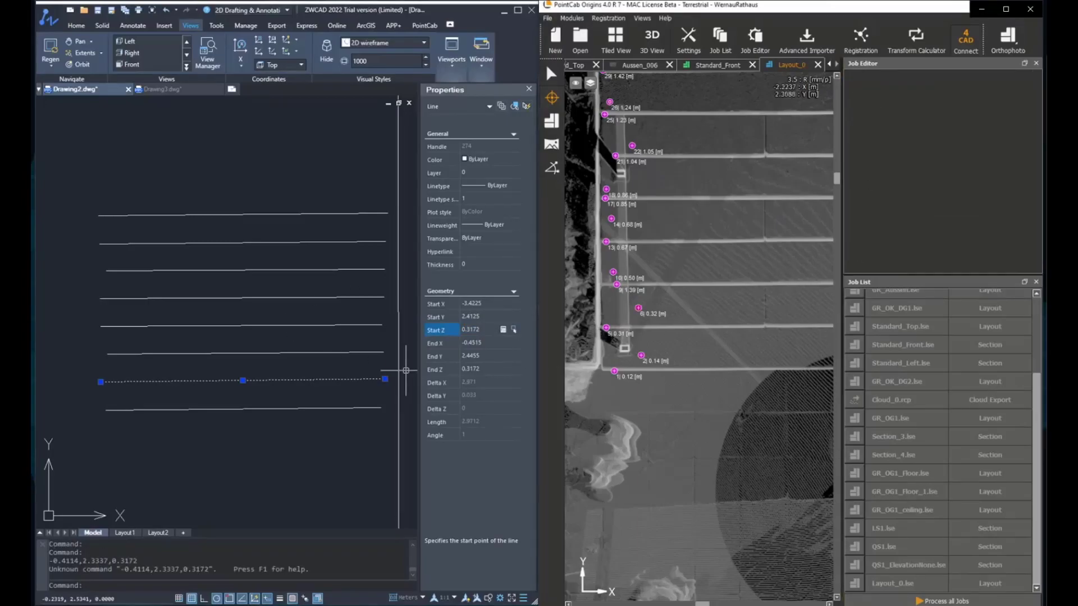